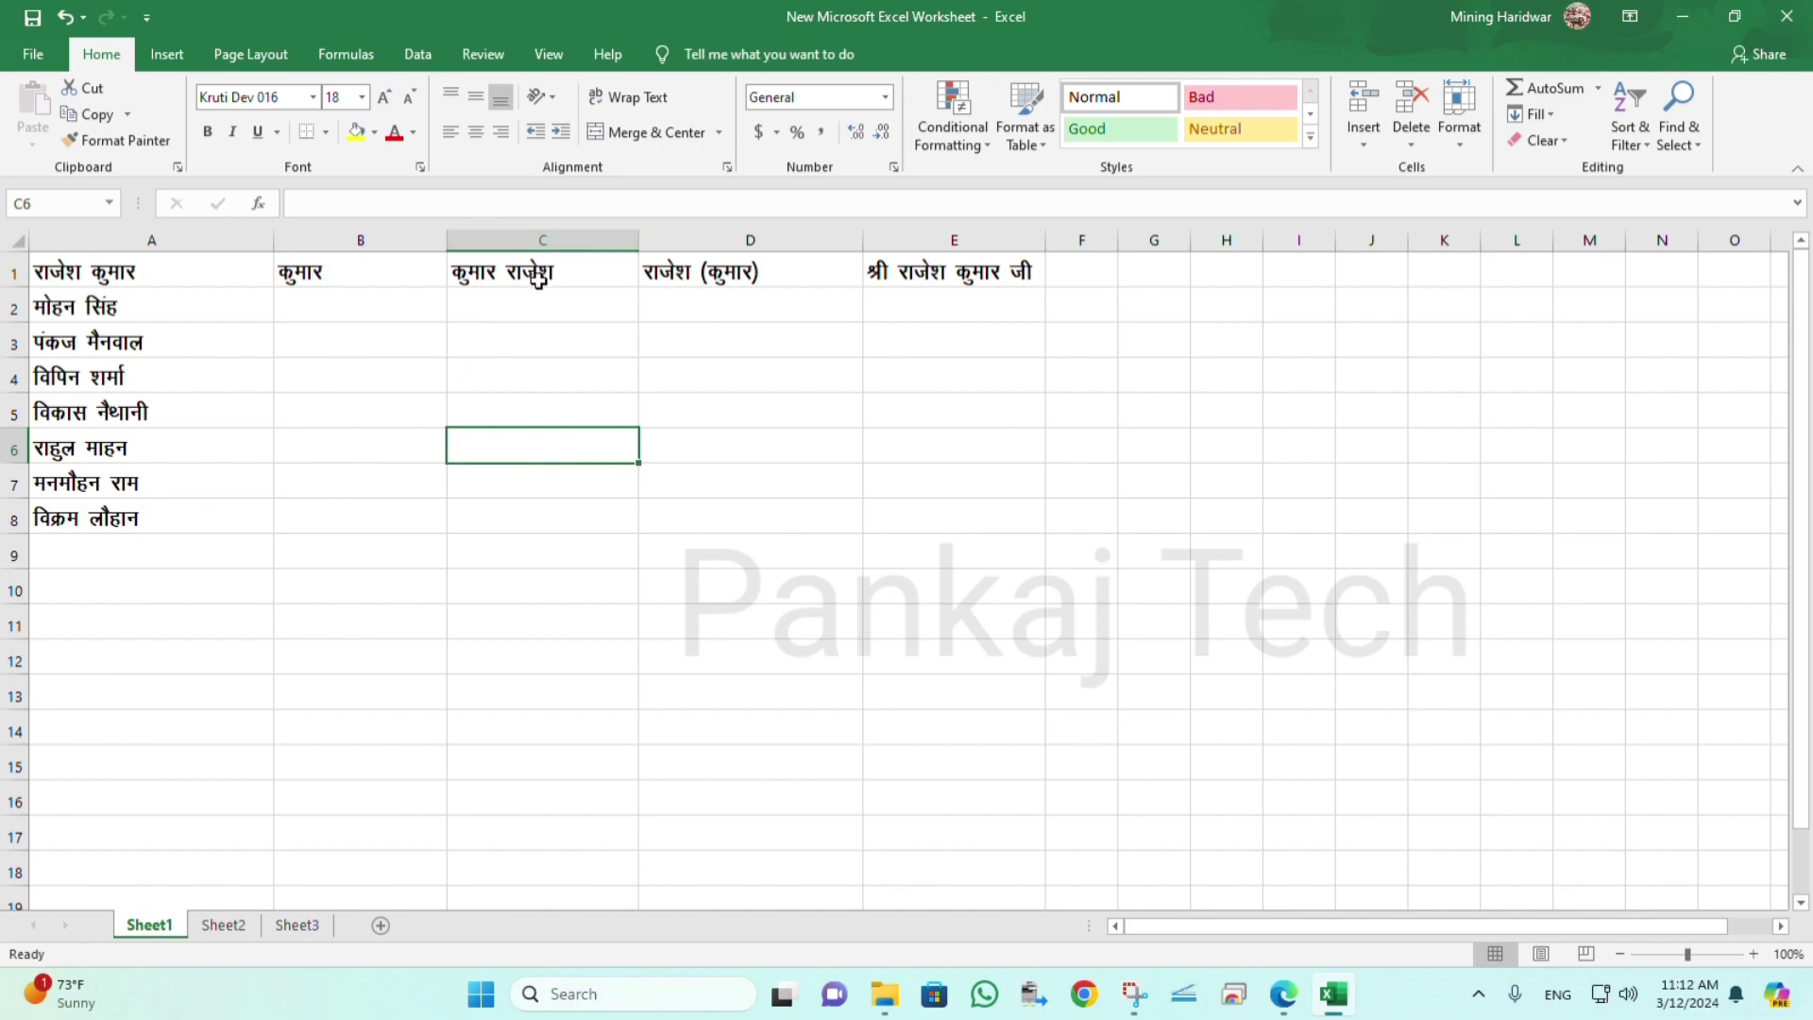
Enter सिंह in B2 and Flash Fill the surnames for rows 3–8 of column B.
click(684, 273)
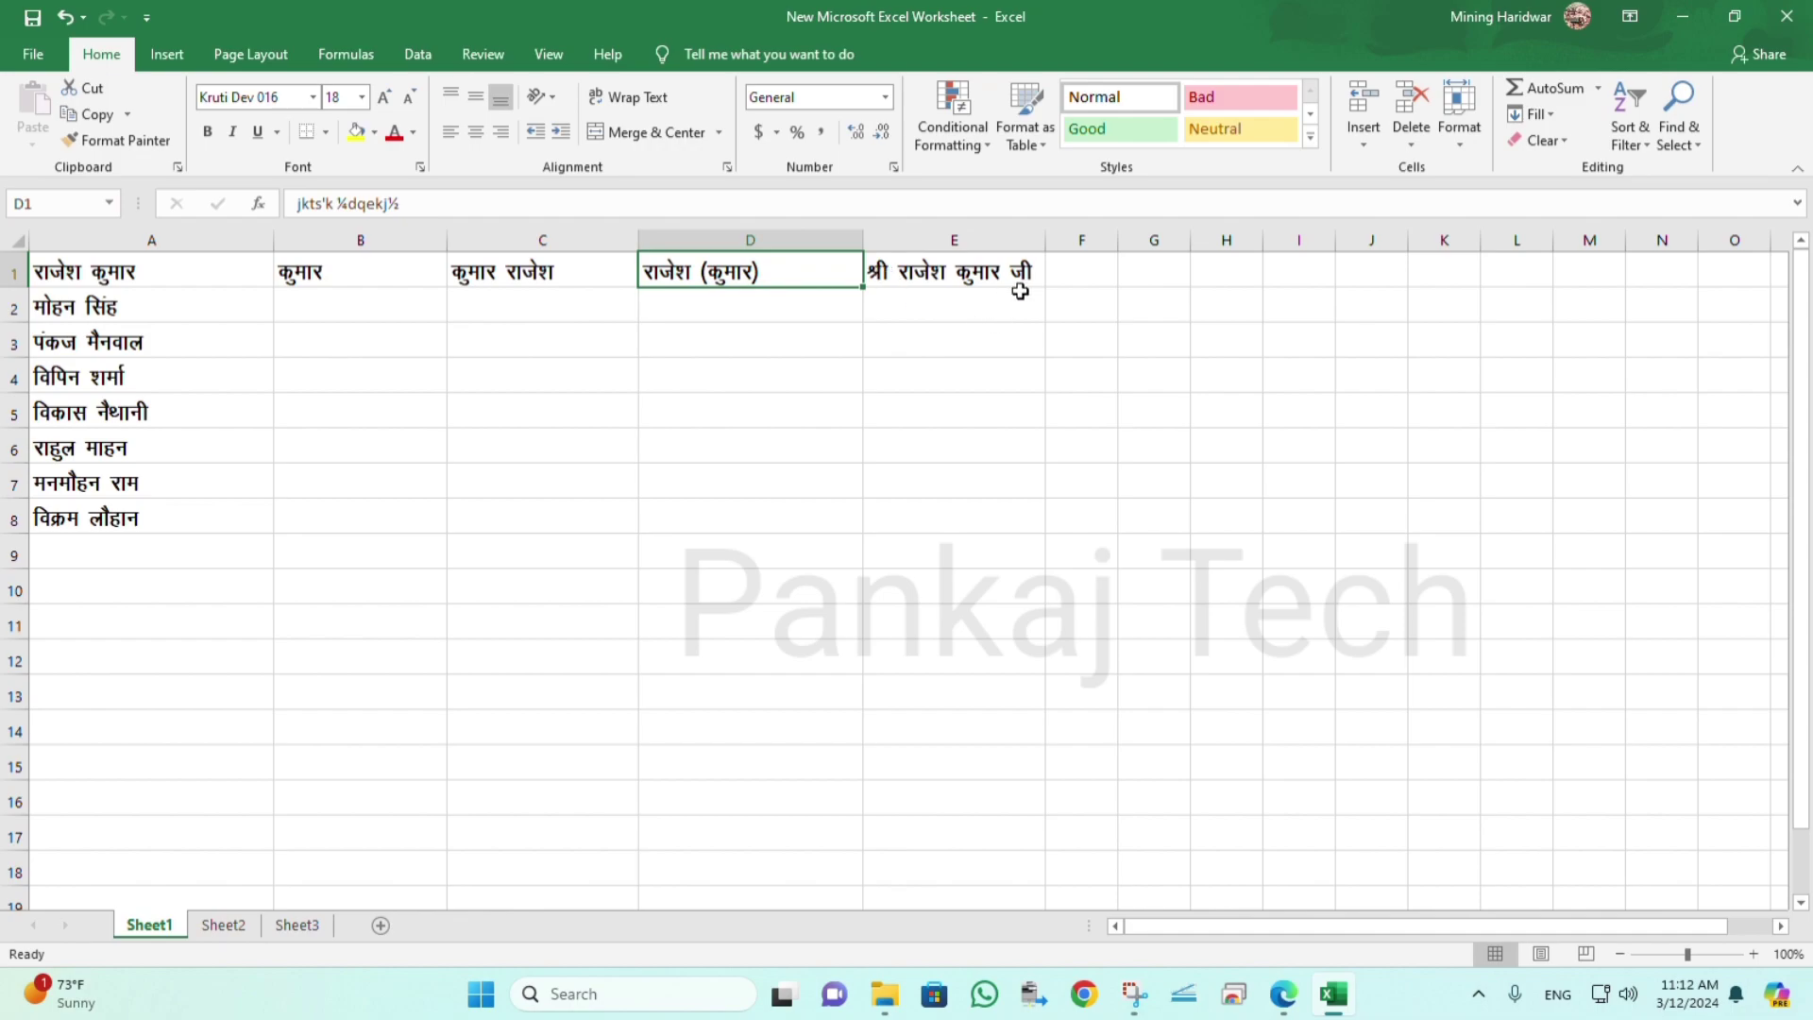
click(1056, 442)
click(309, 295)
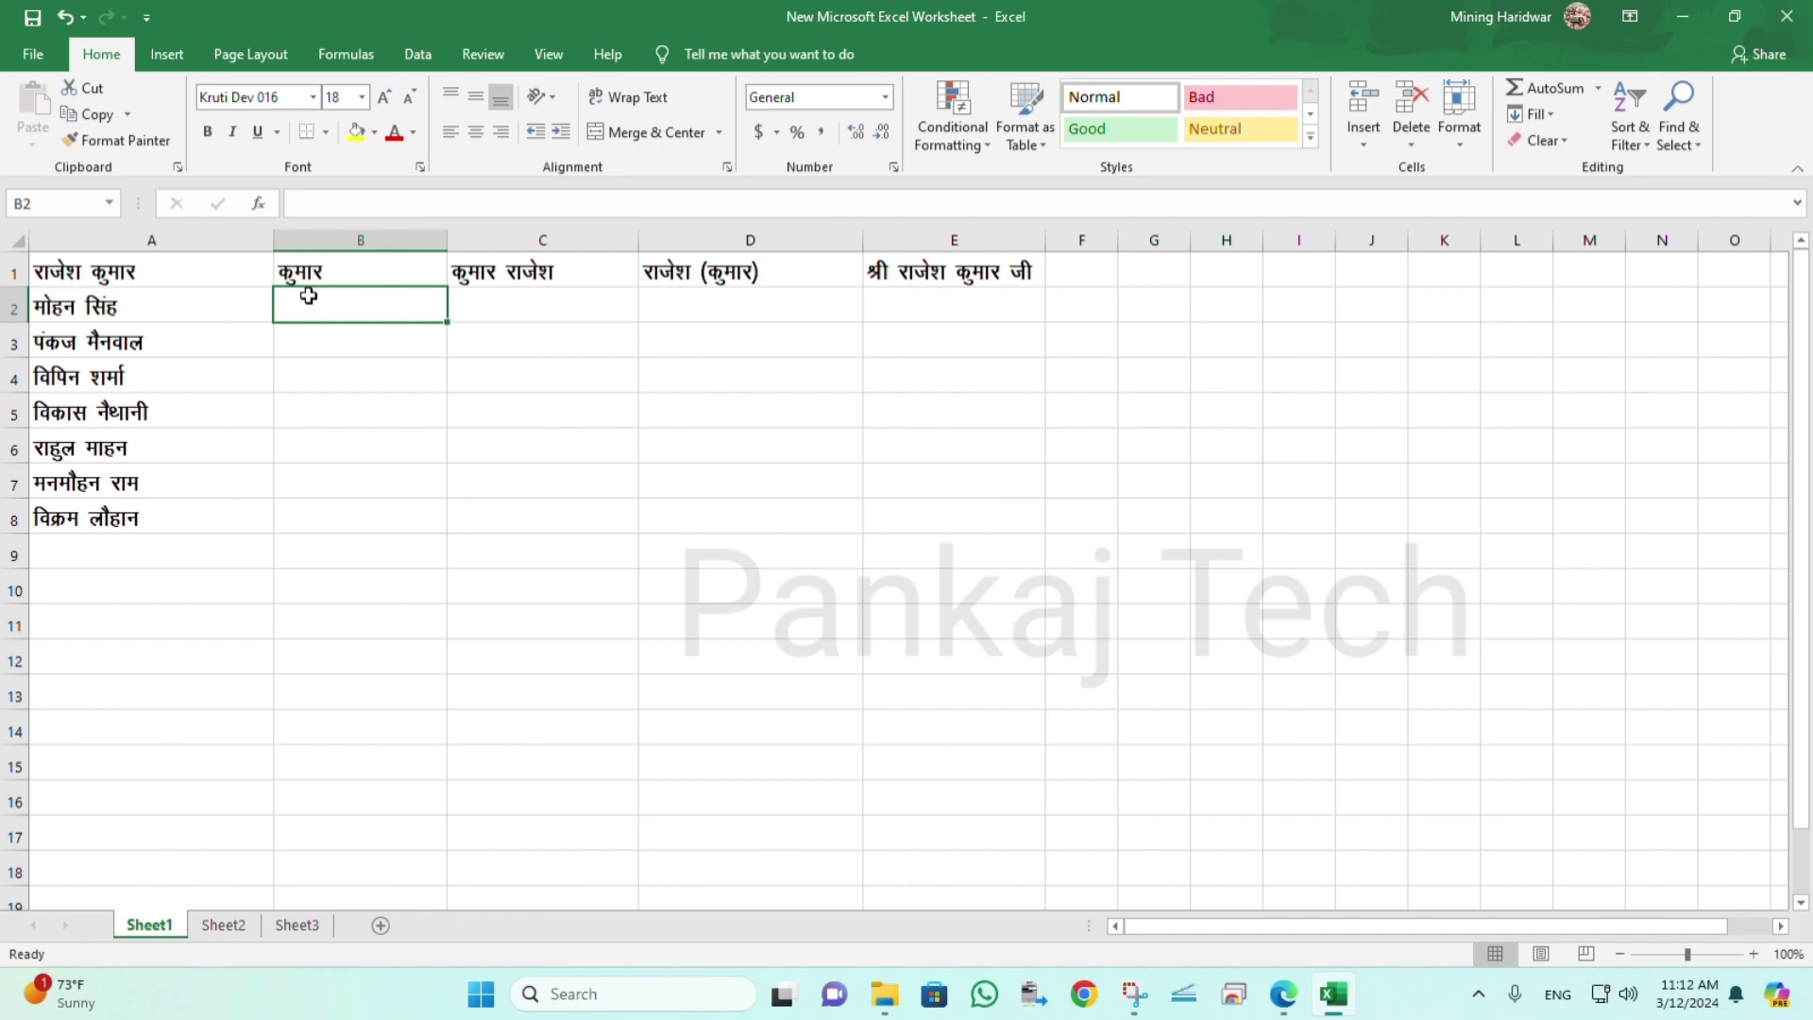
text(fla)
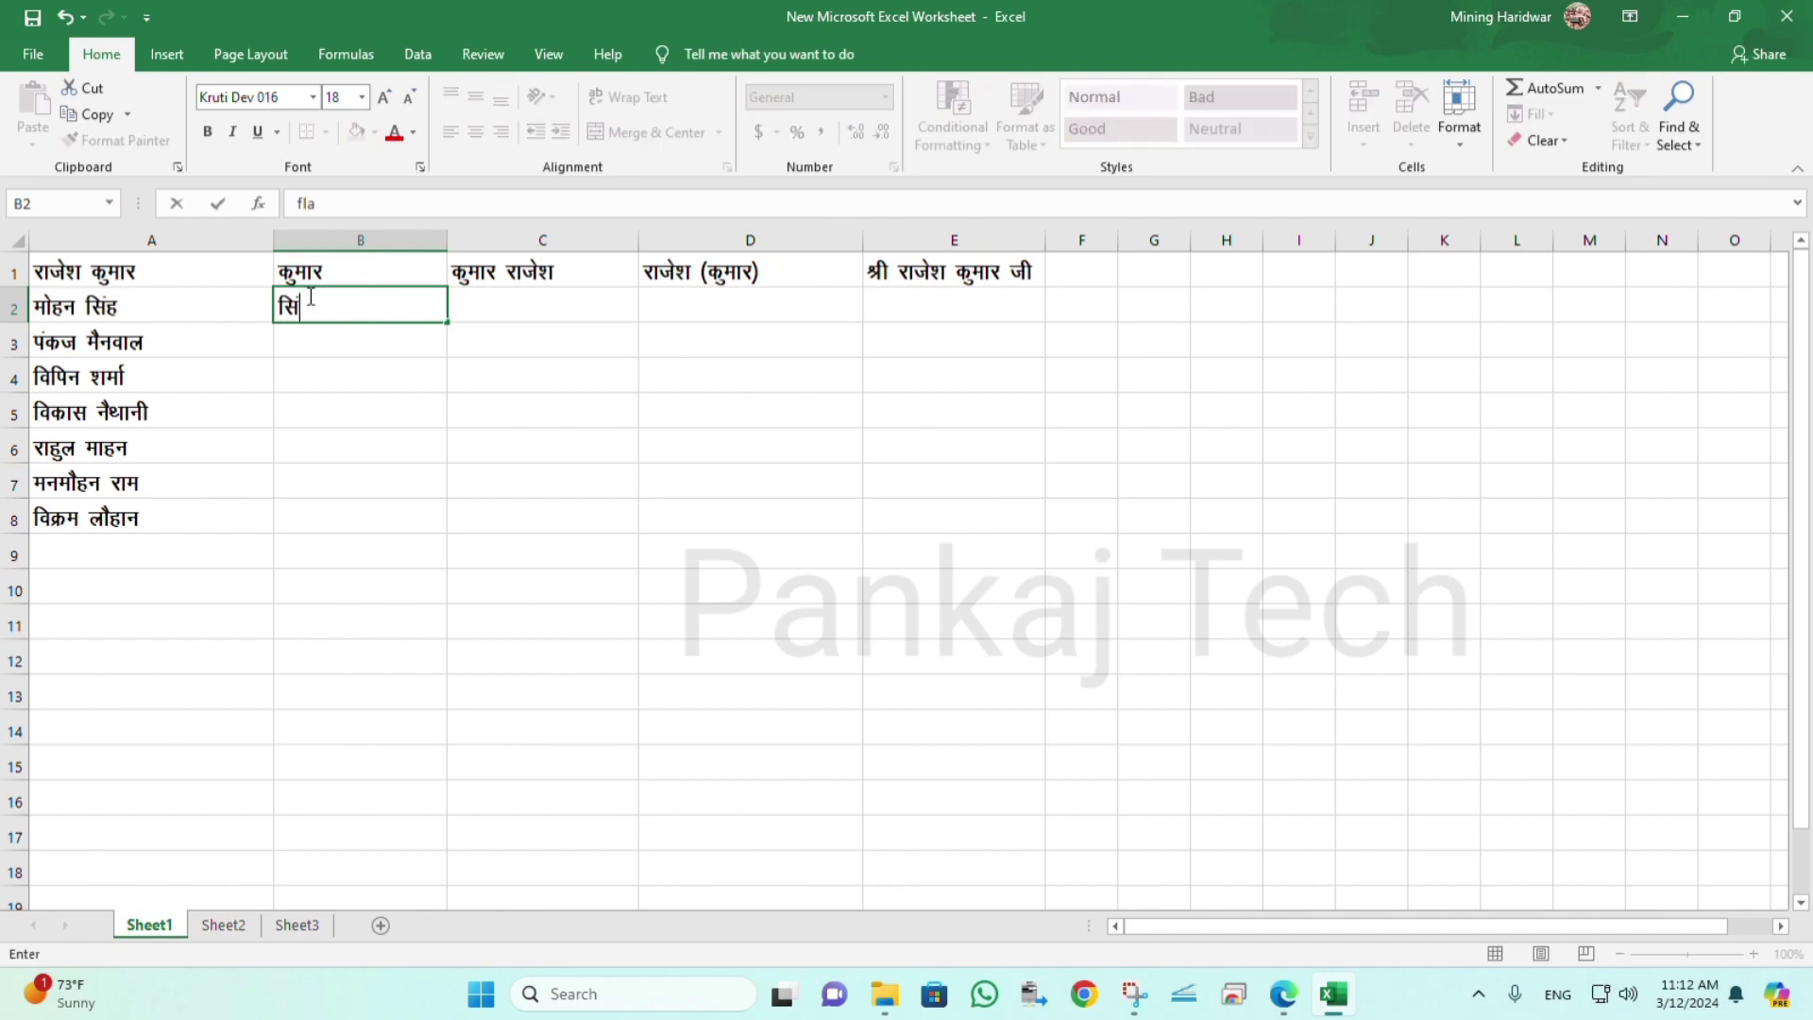
text(g)
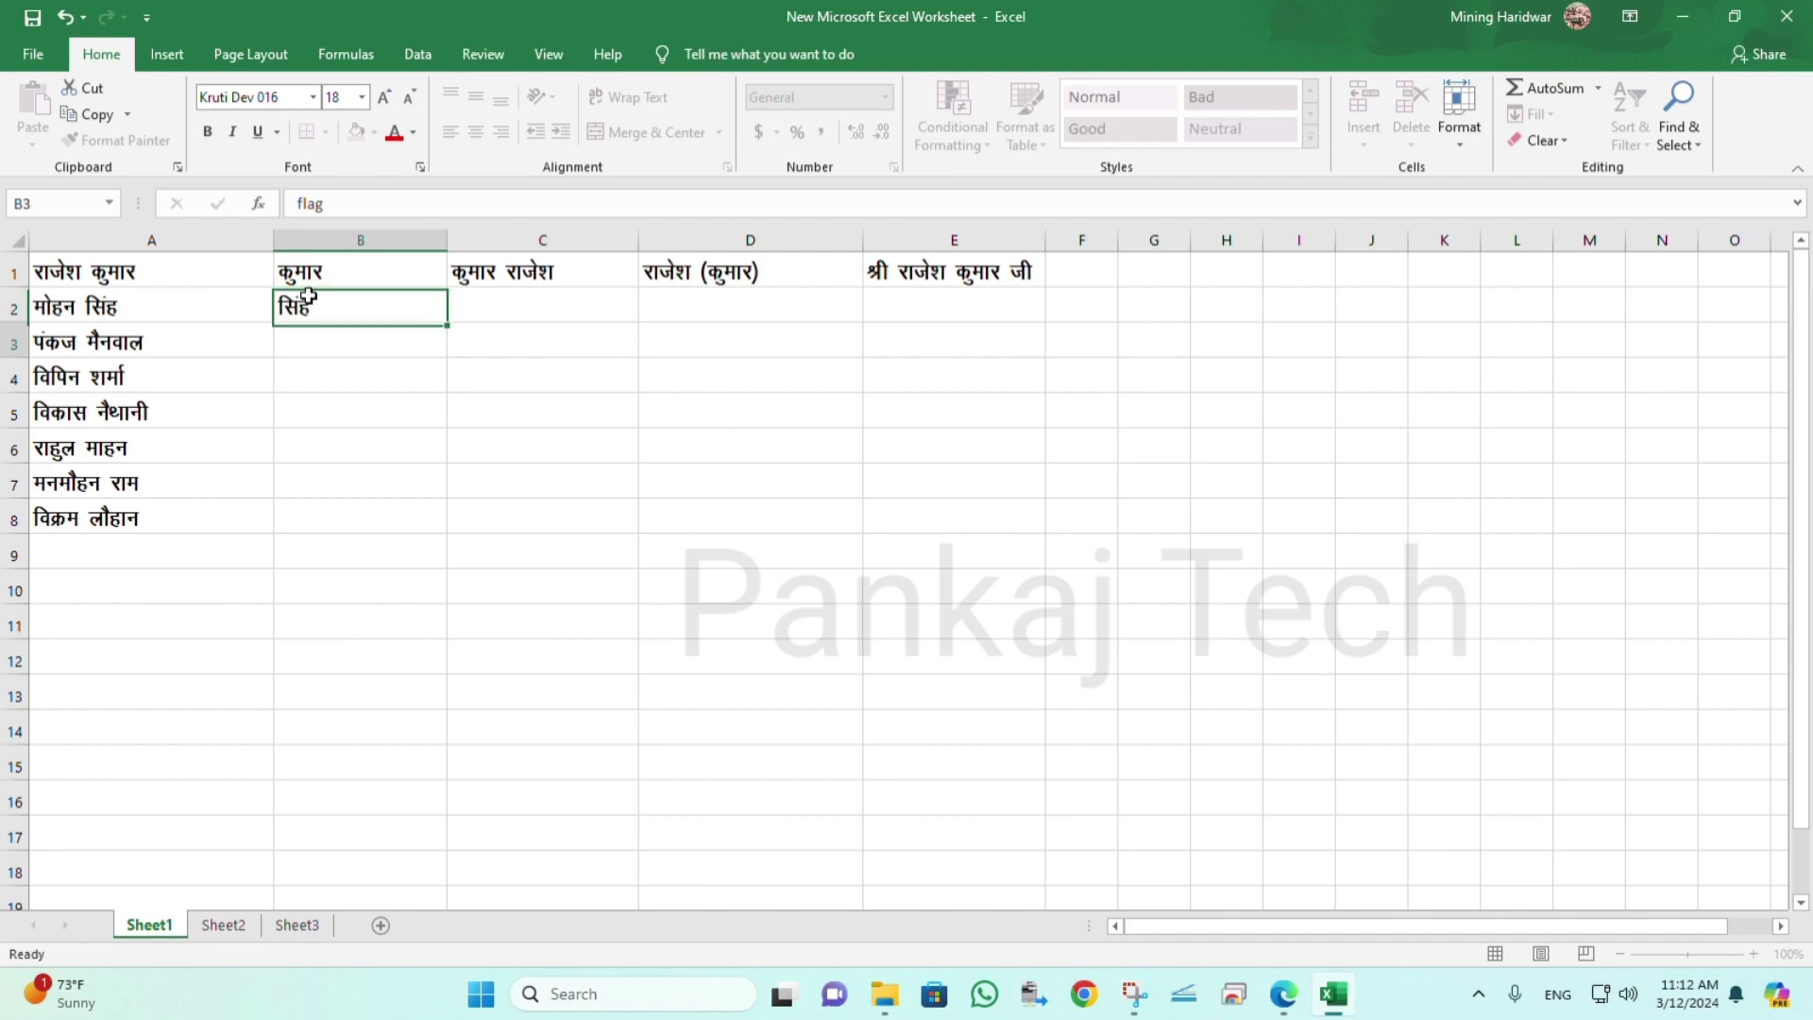
key(Return)
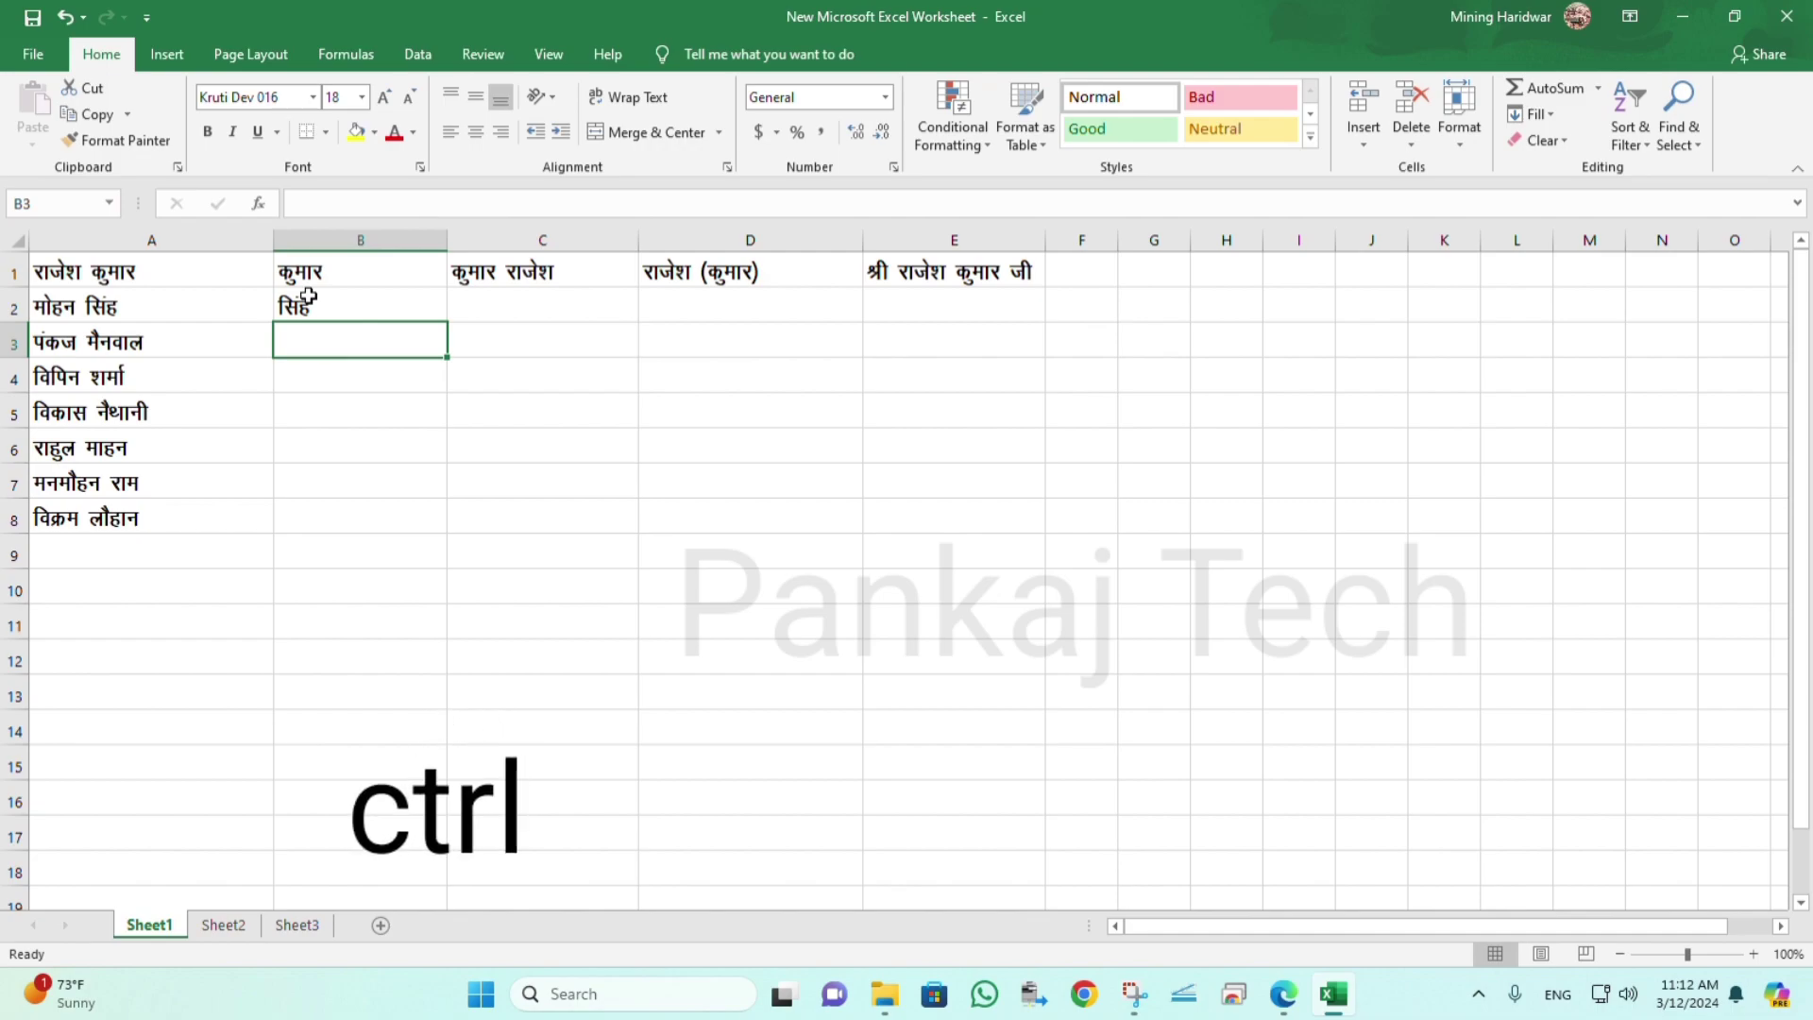
key(ctrl+e)
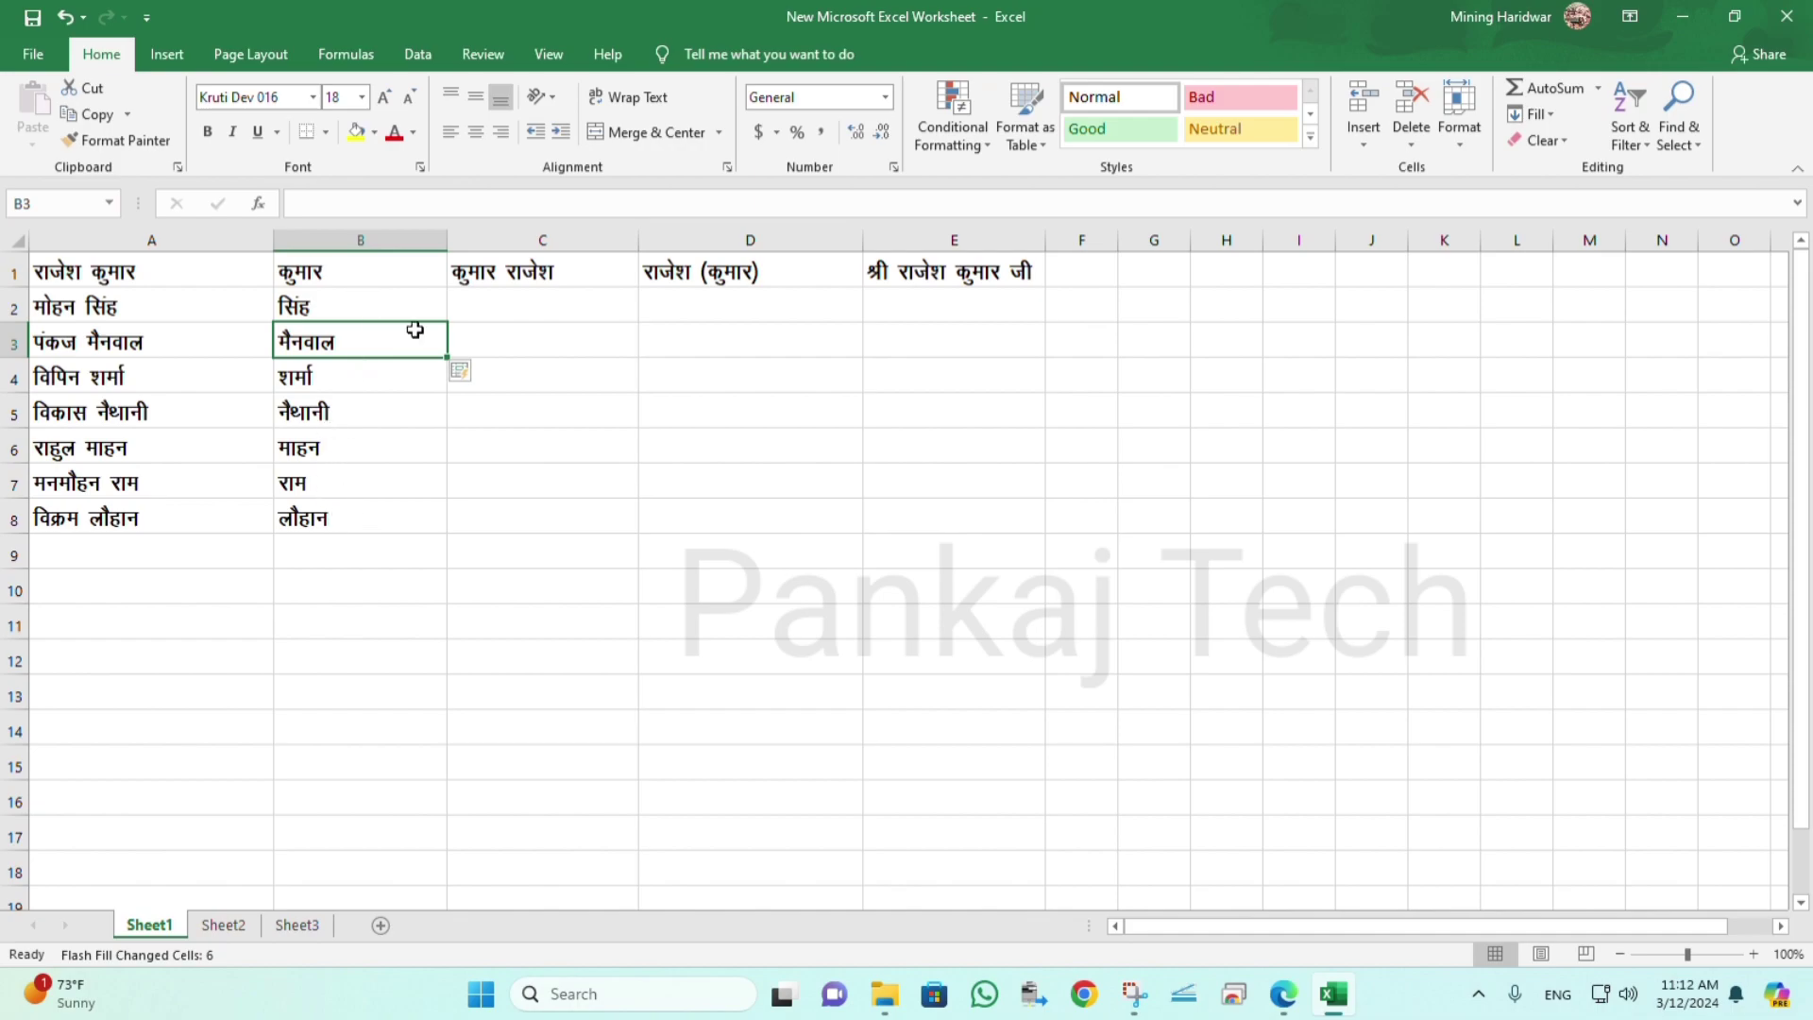
click(551, 316)
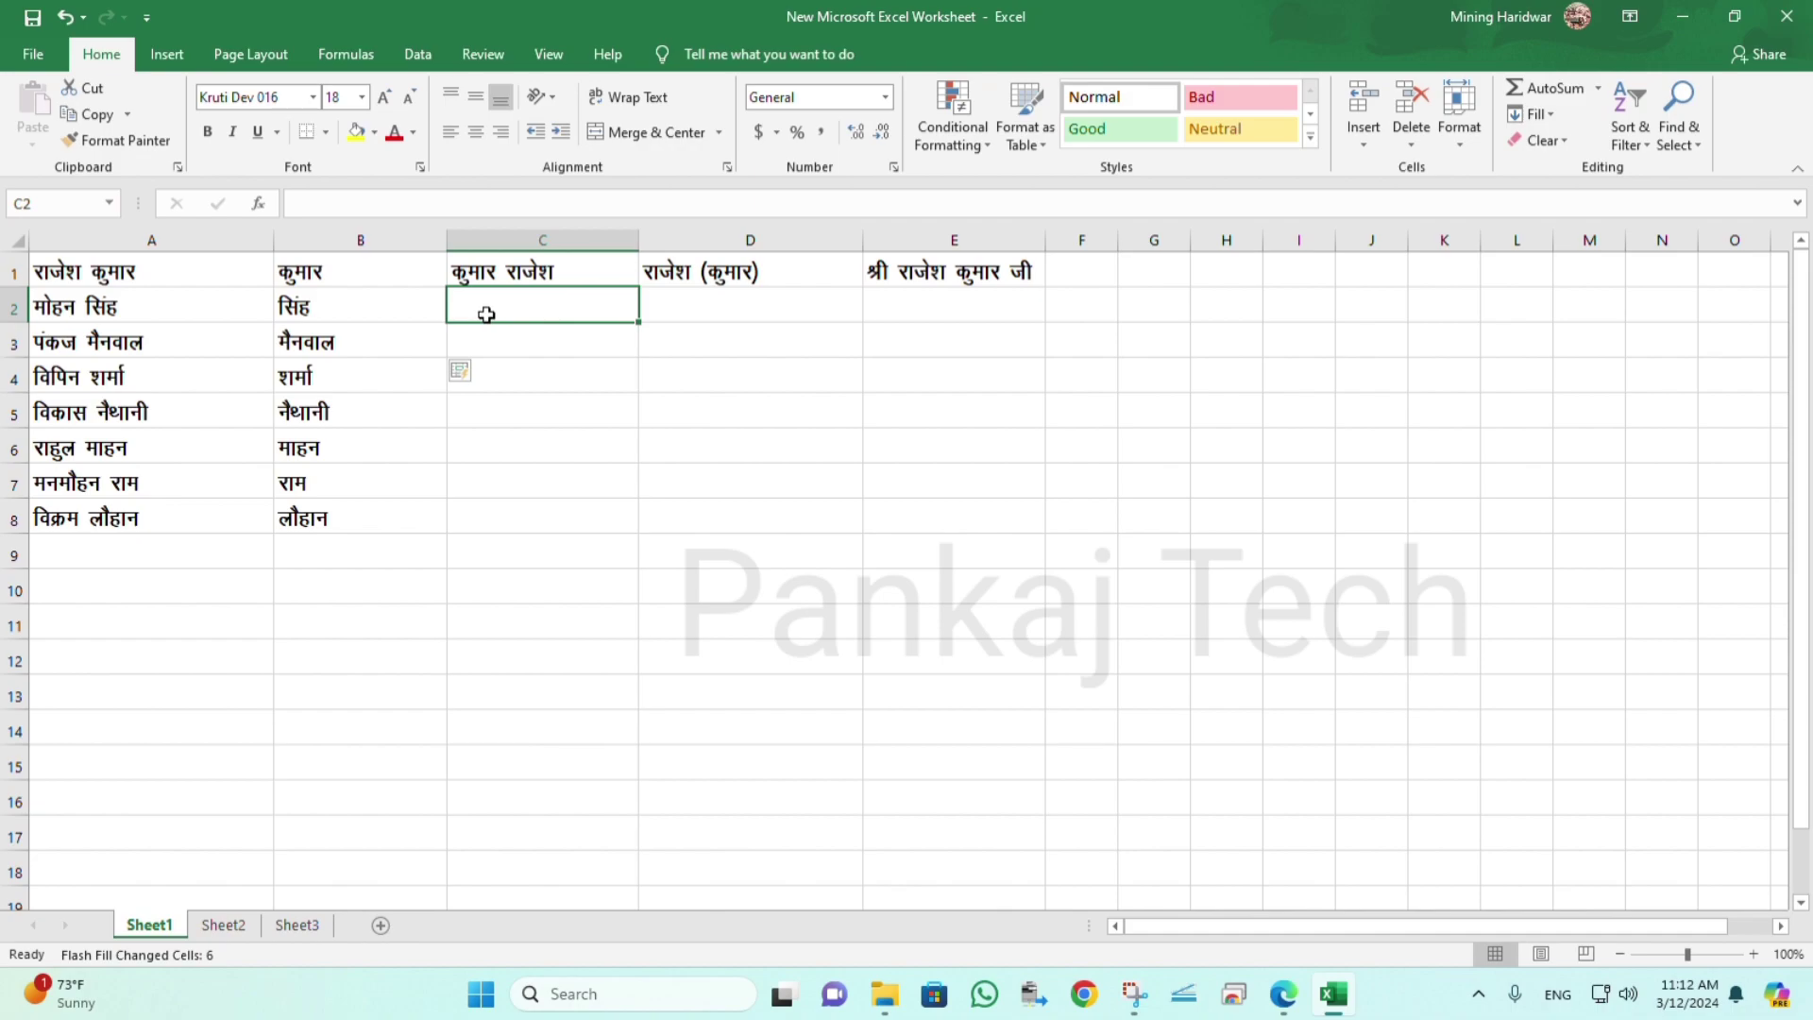
text(flag)
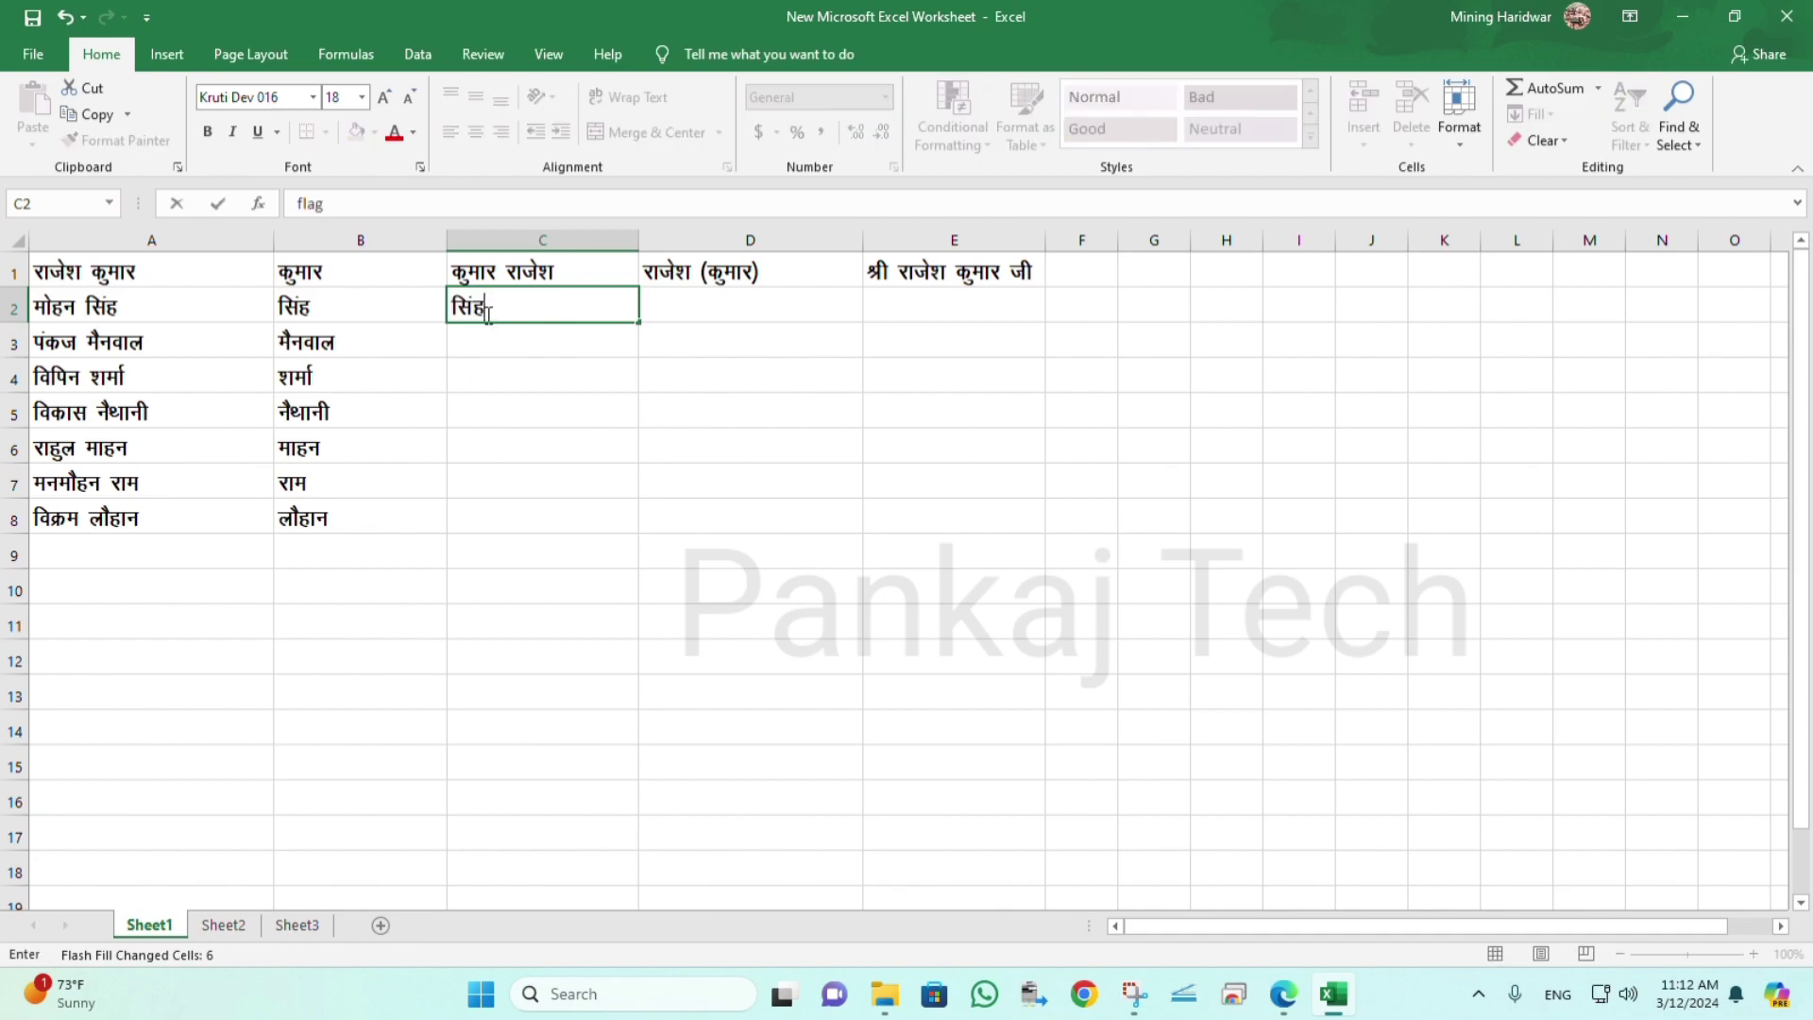
text( eksgu)
key(Return)
key(ctrl+e)
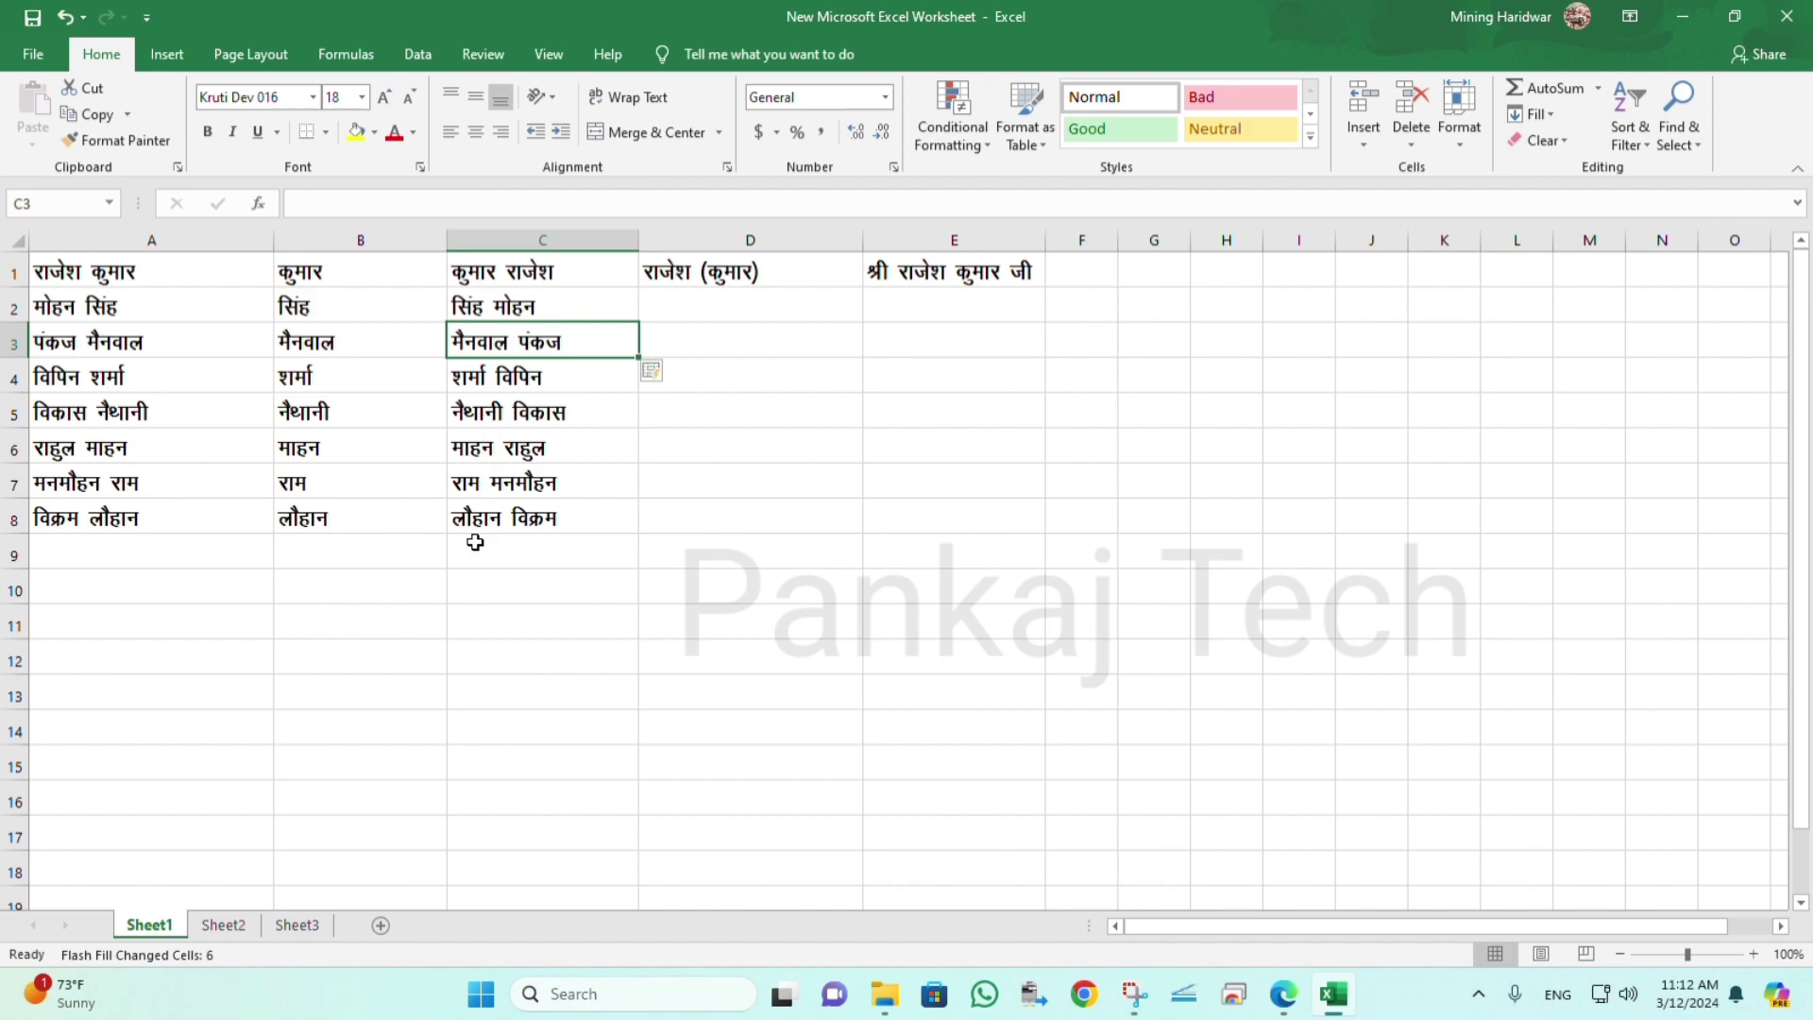
click(722, 310)
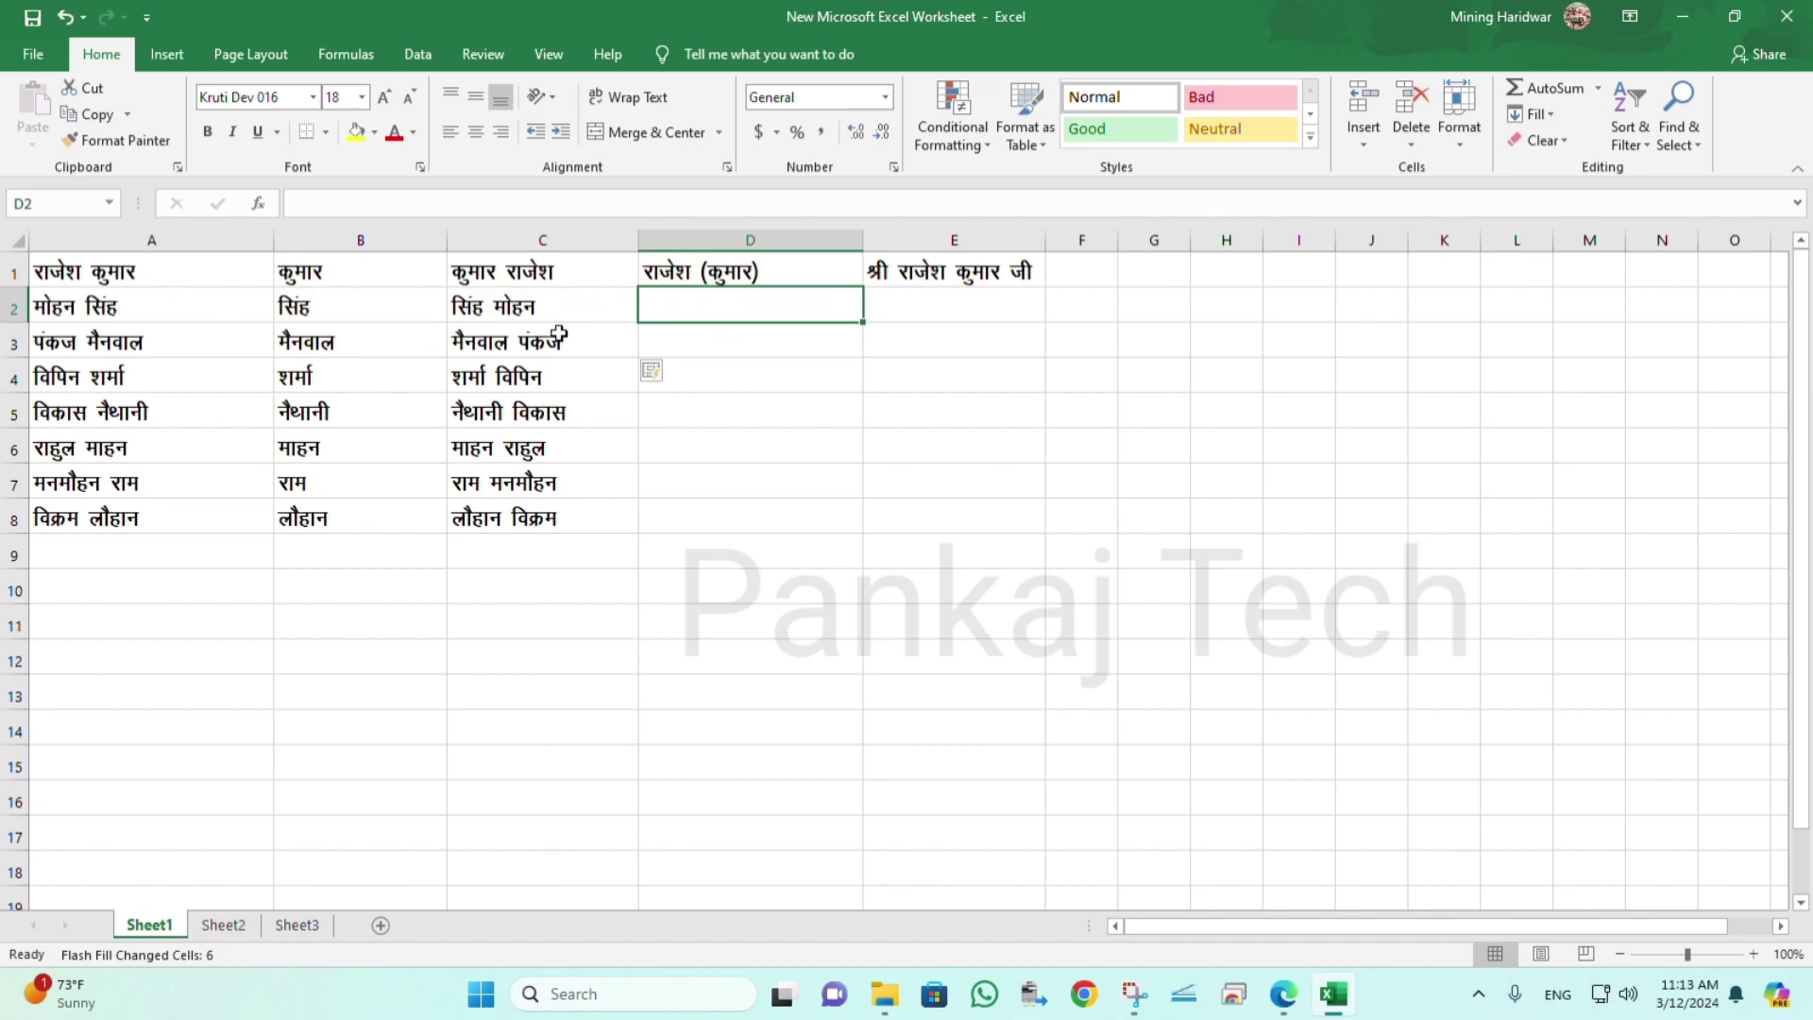
text(ek)
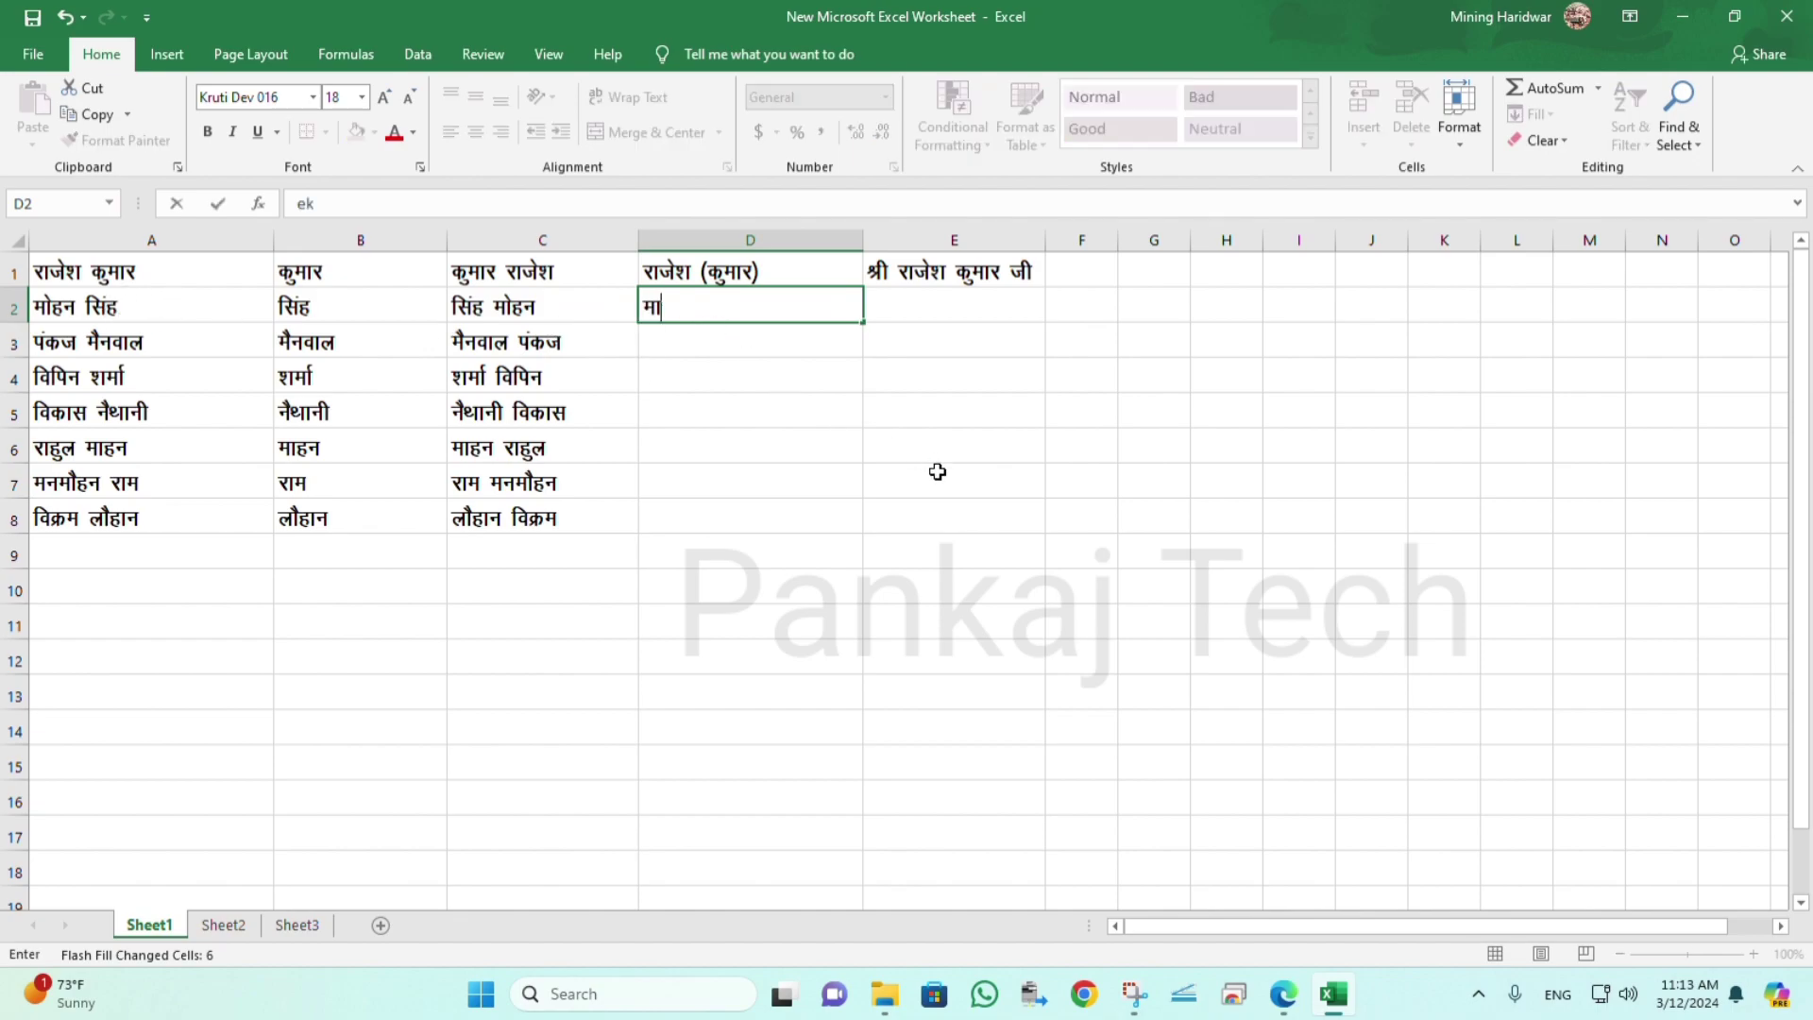
text(sgu ¼f)
text(lag½)
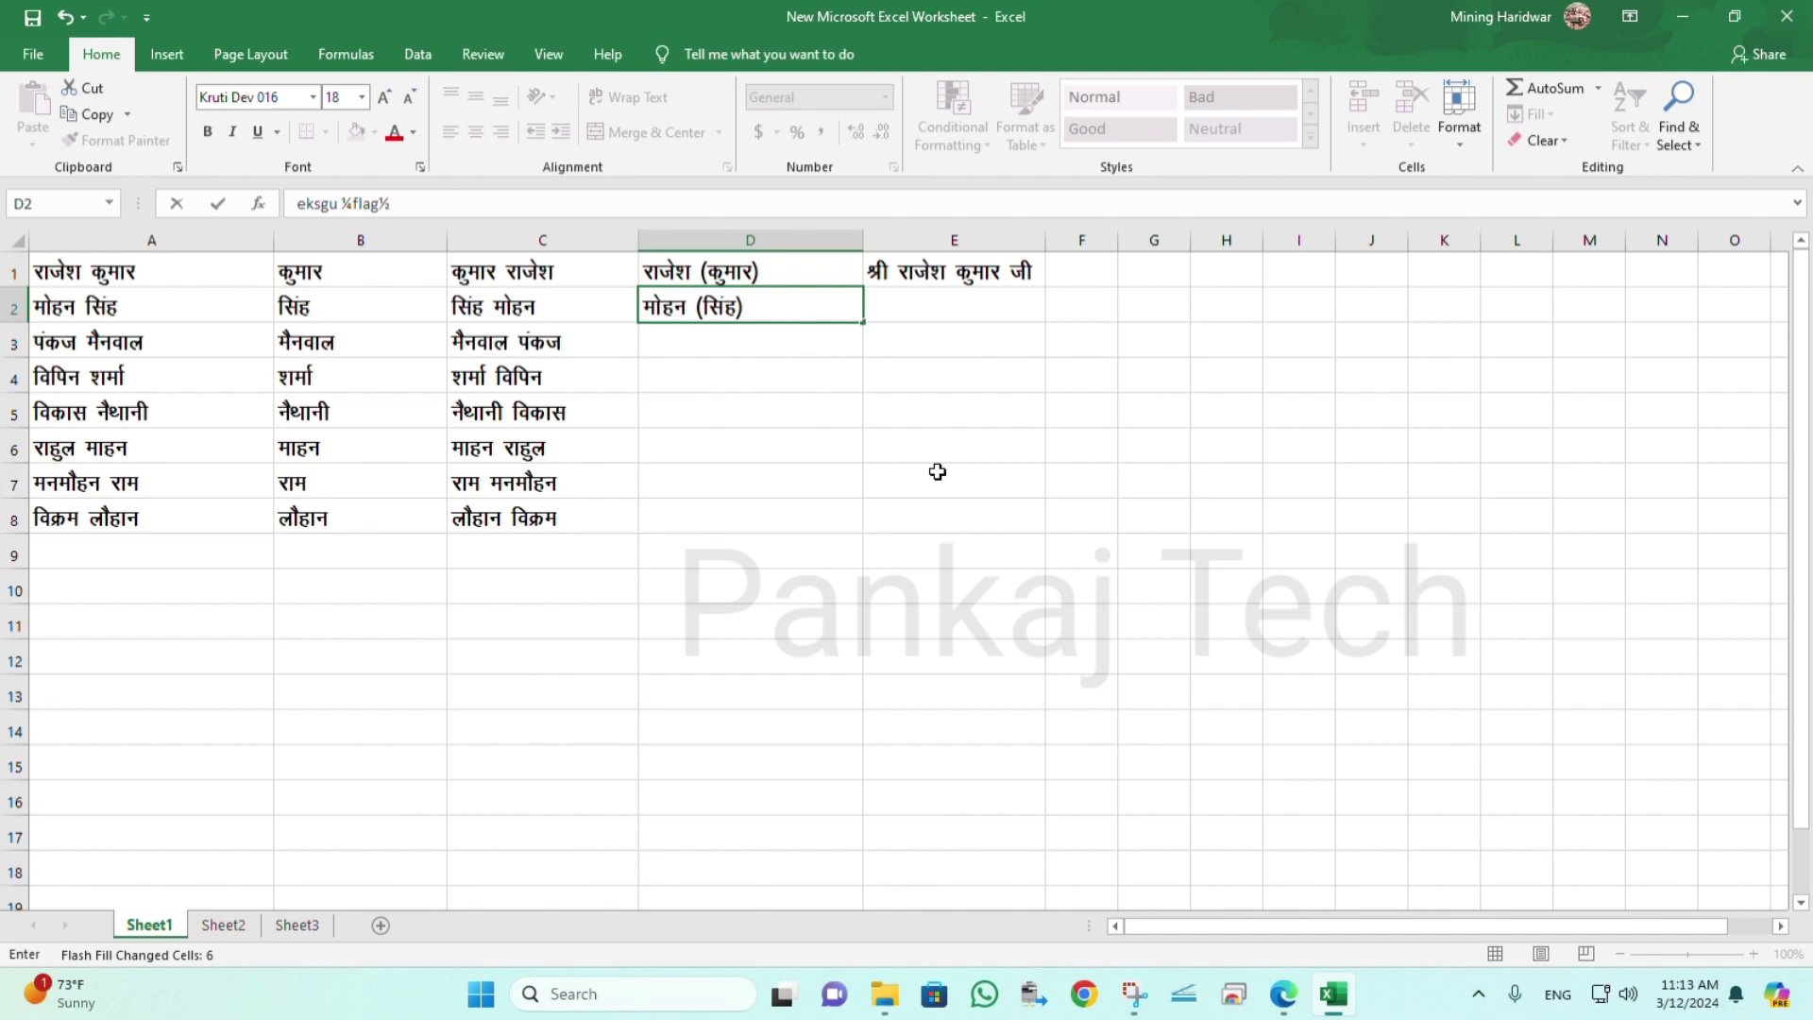
key(Return)
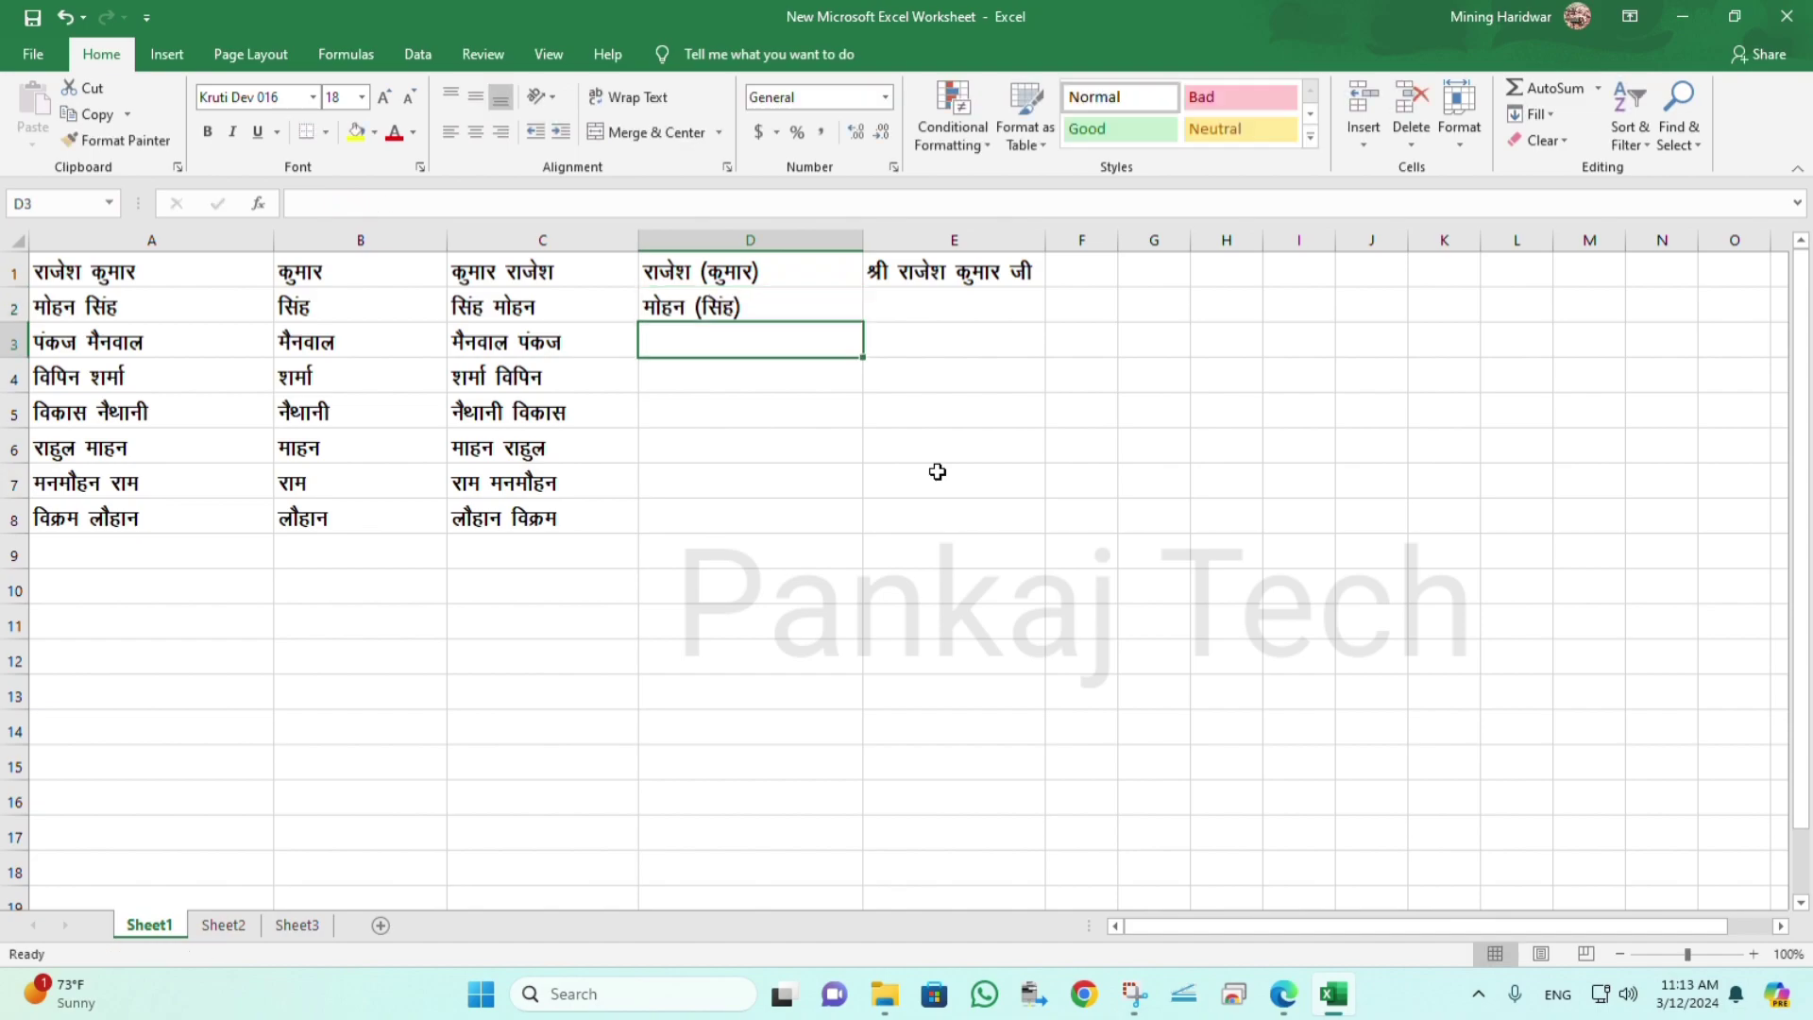
key(ctrl+e)
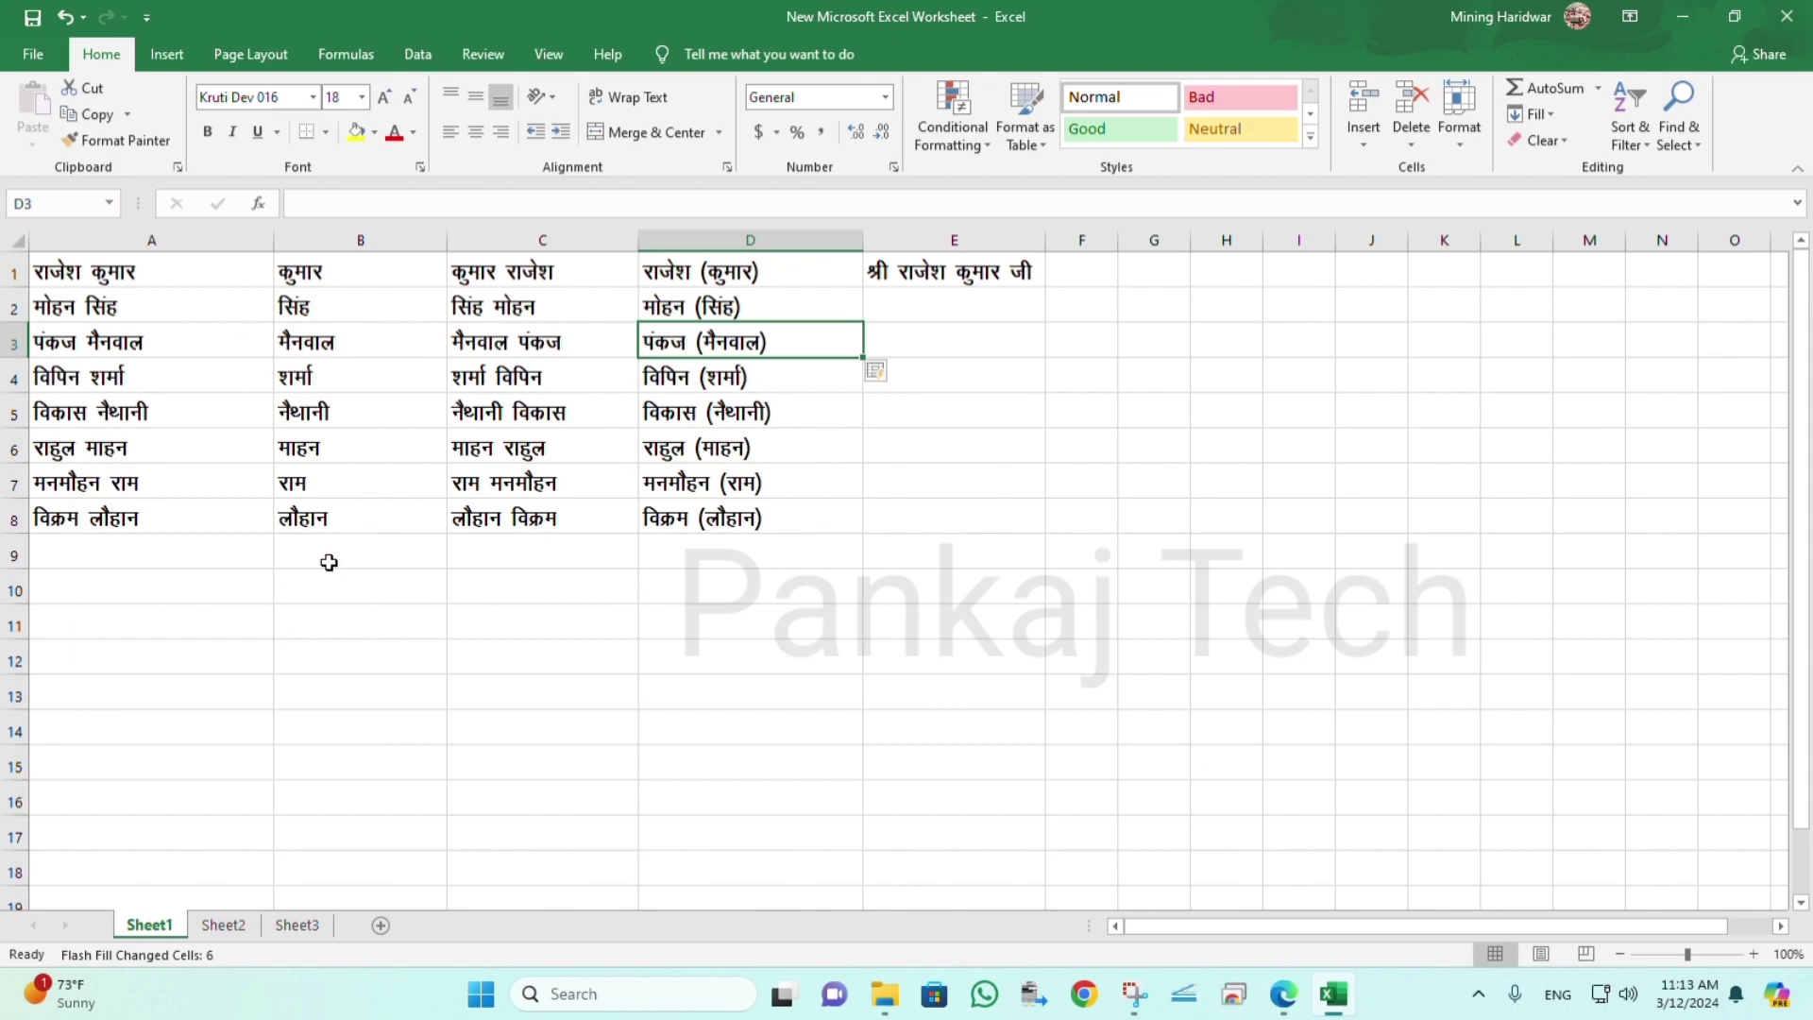
click(916, 312)
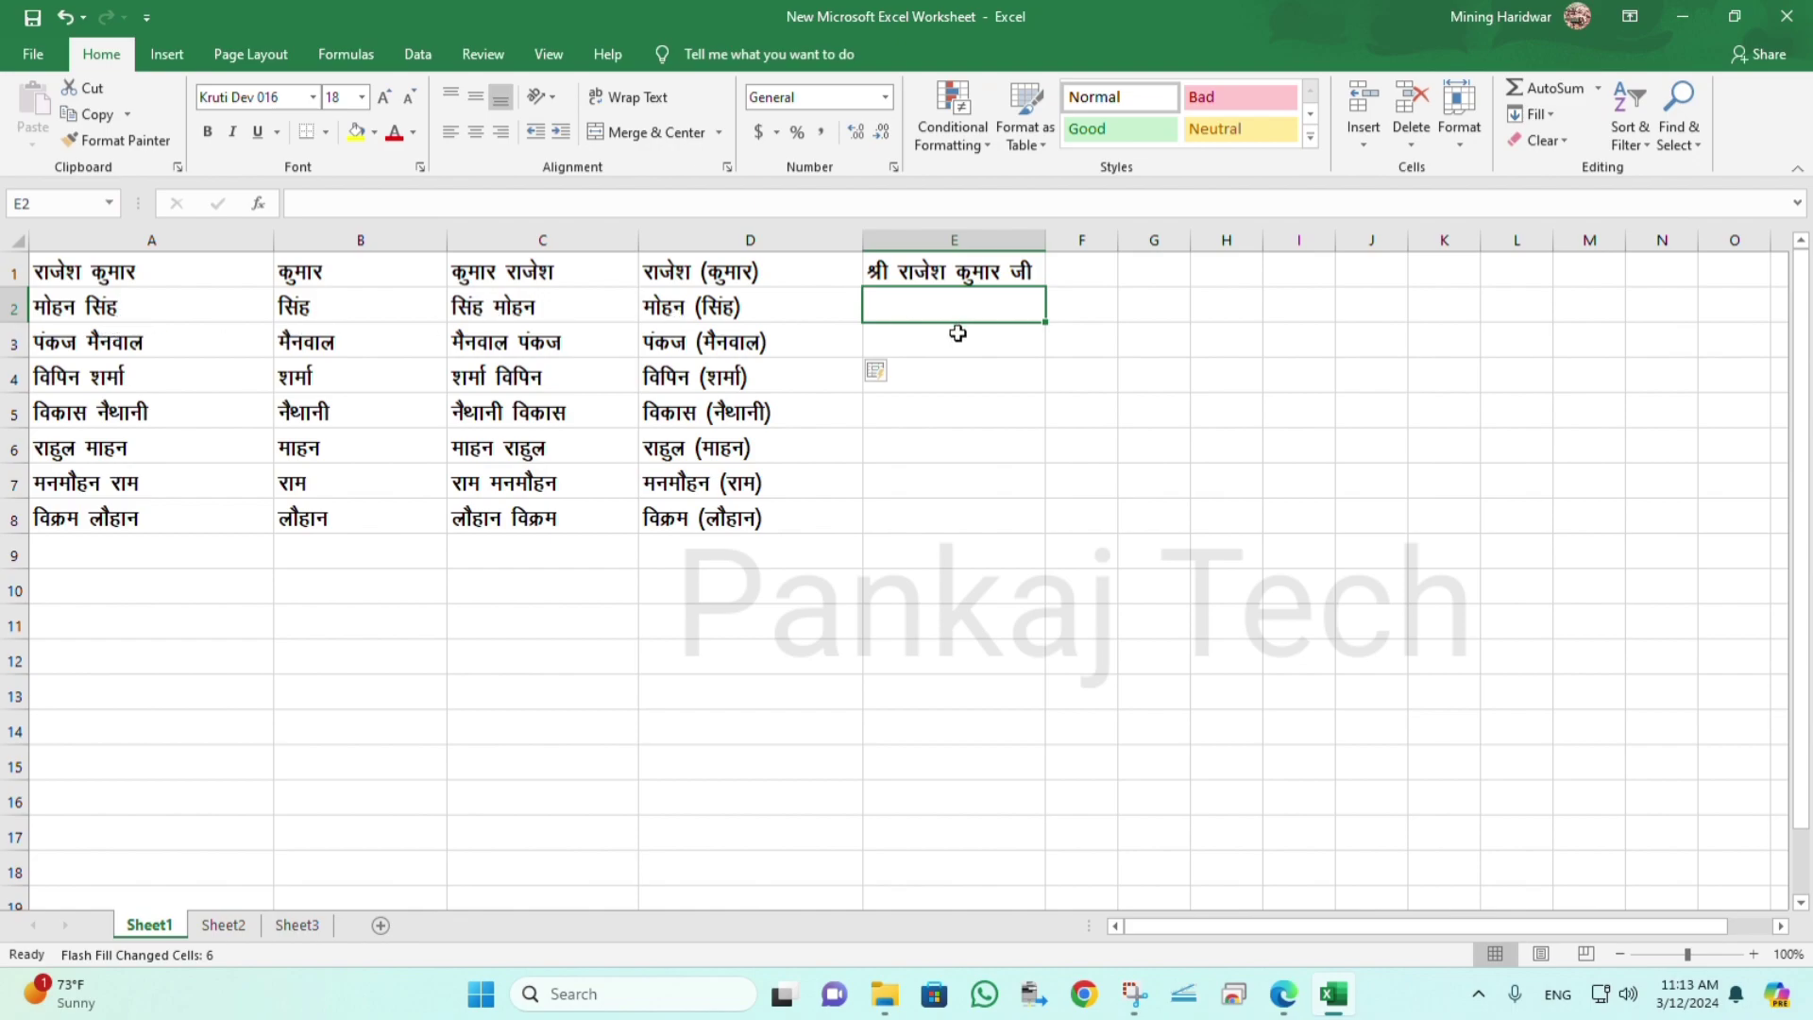
text(Jh )
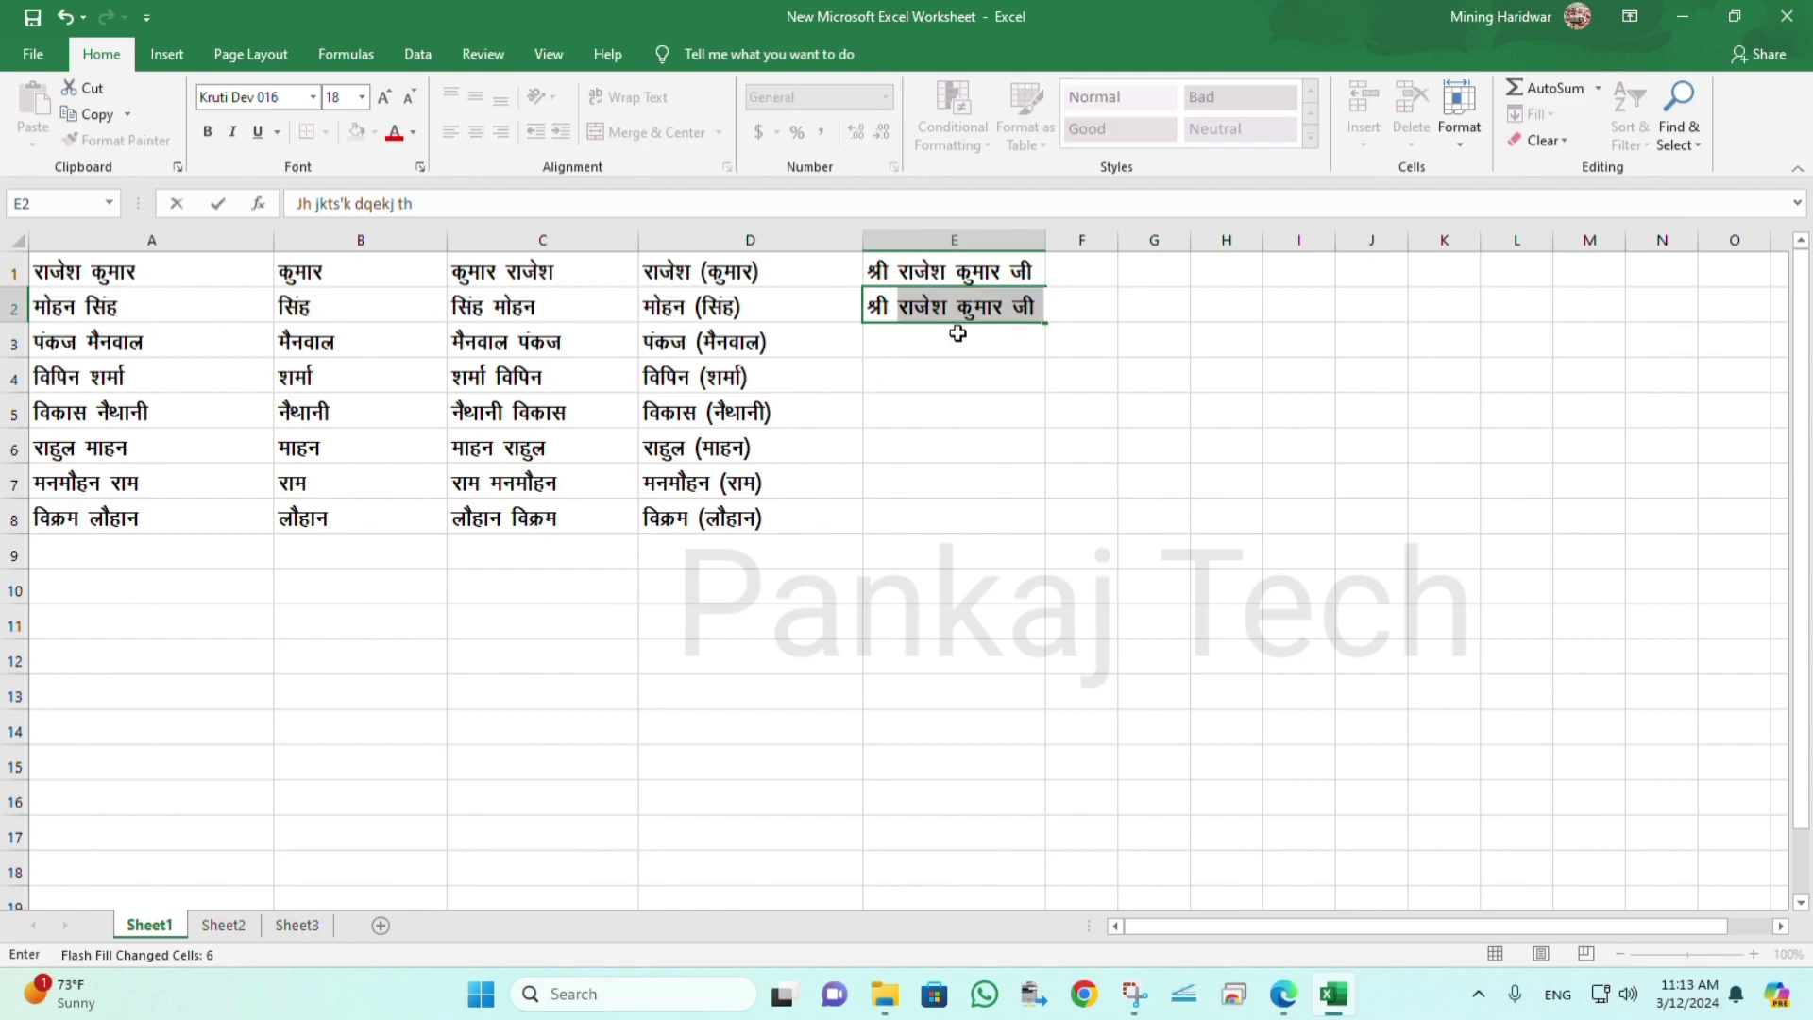
text(eksgu f)
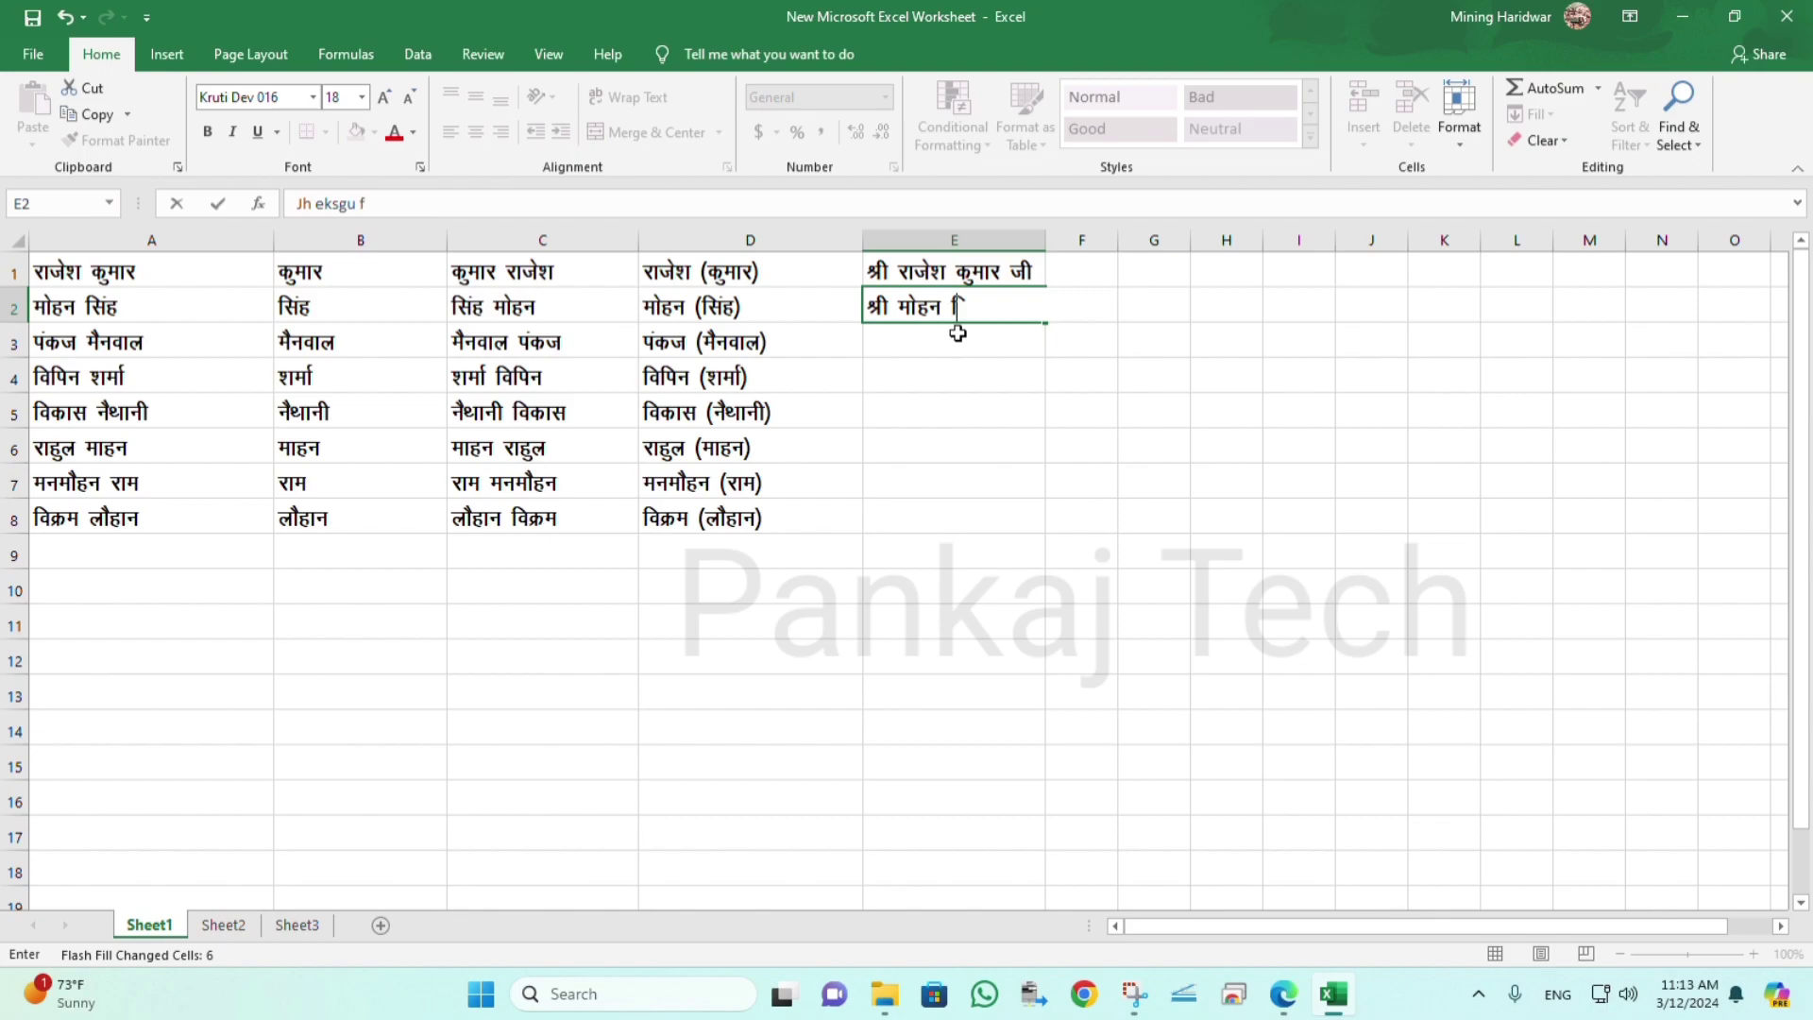
text(lag th)
key(Return)
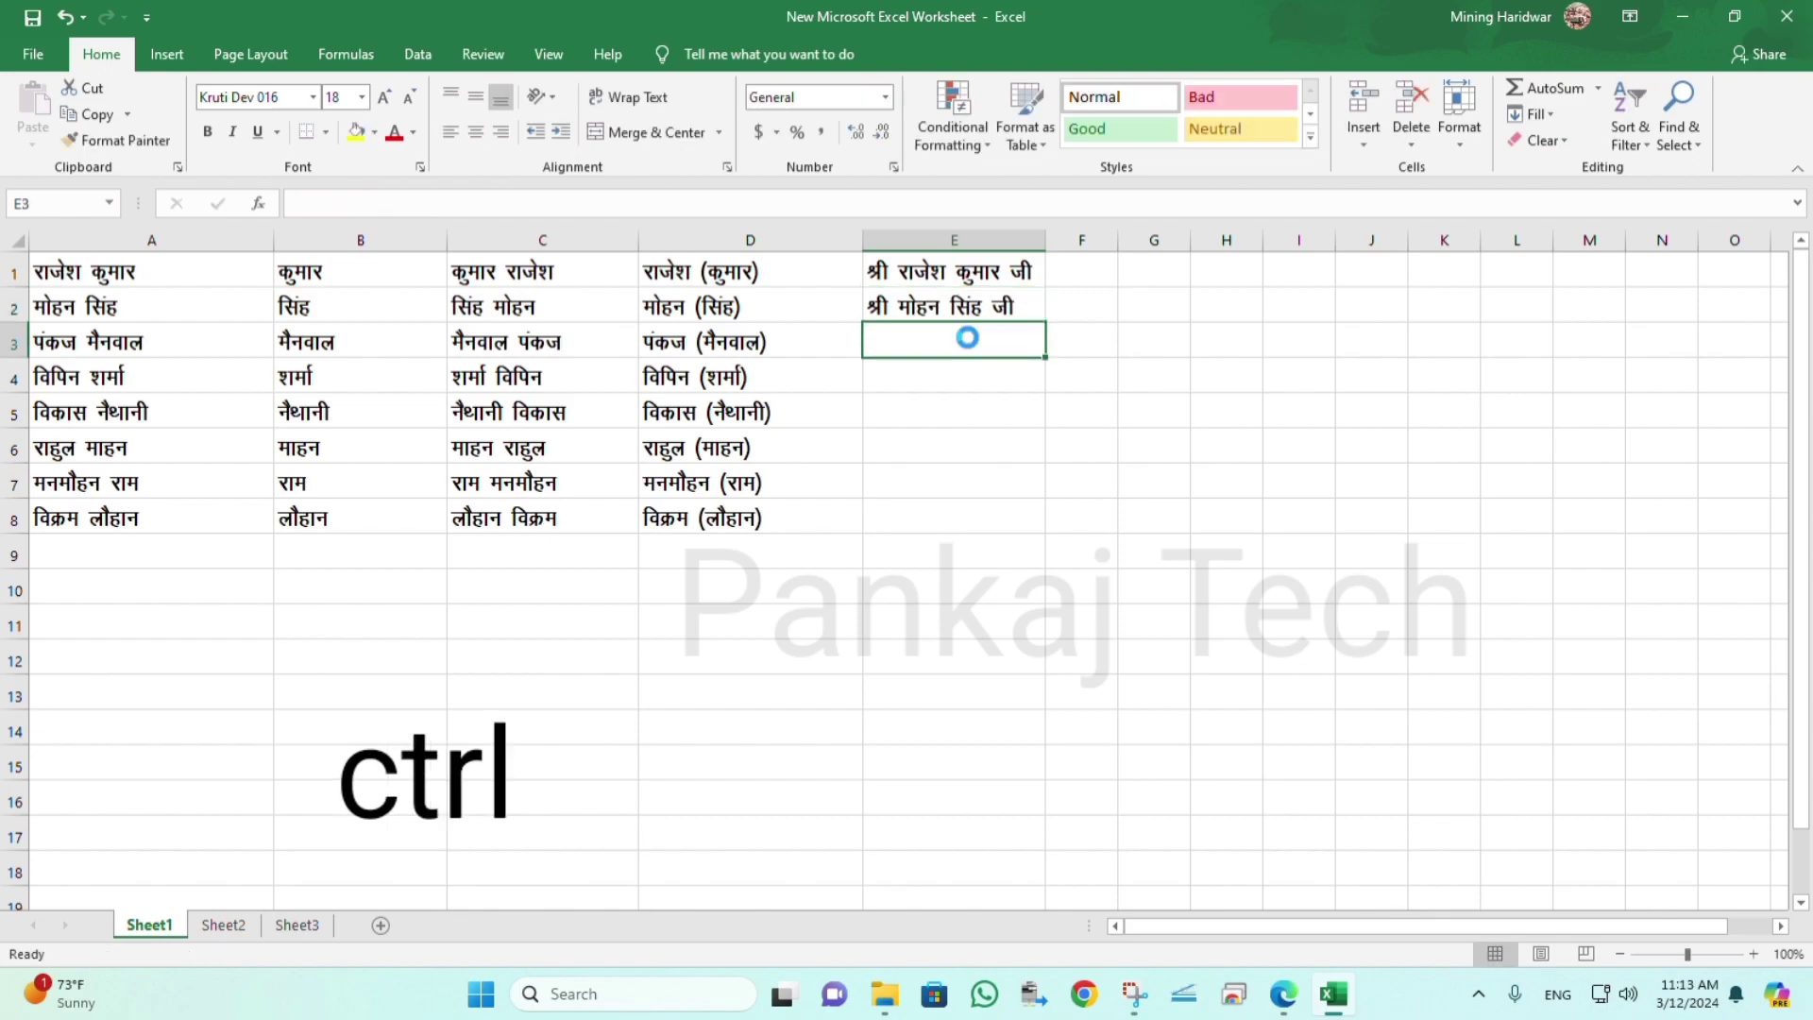
key(ctrl+e)
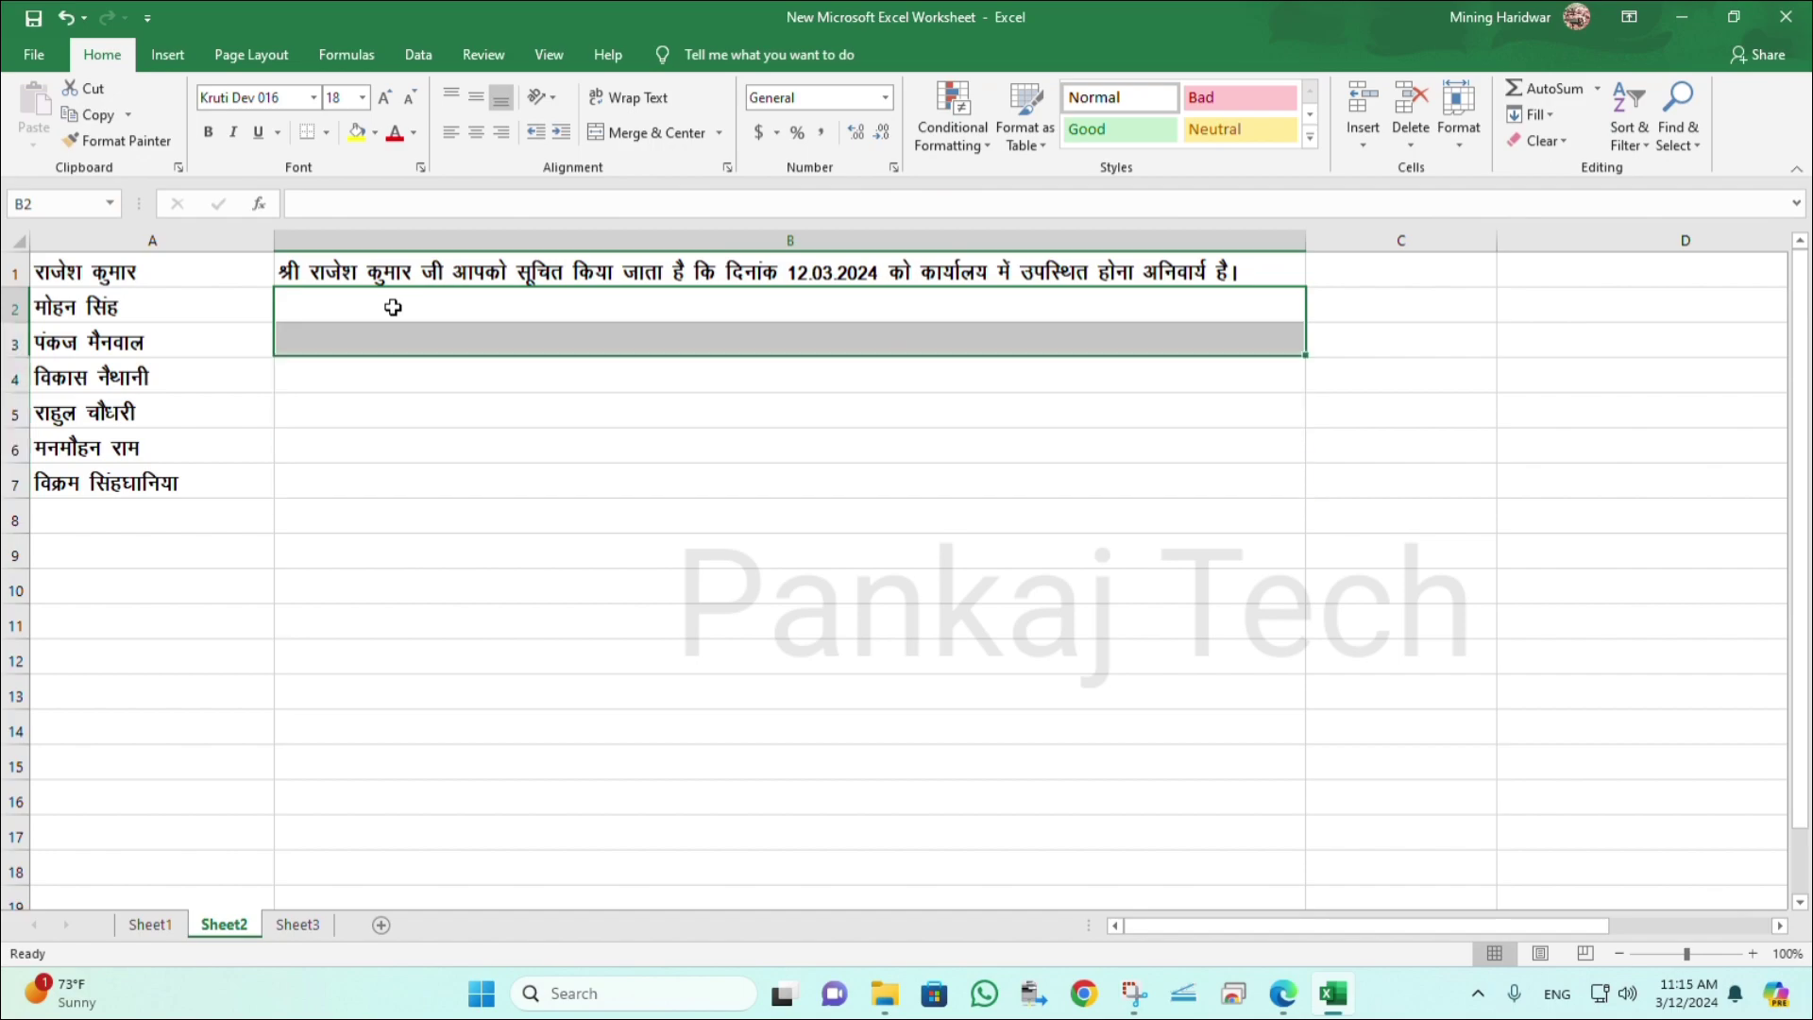
Copy the notice sentence from B1 into B2.
click(410, 274)
key(ctrl+c)
click(402, 299)
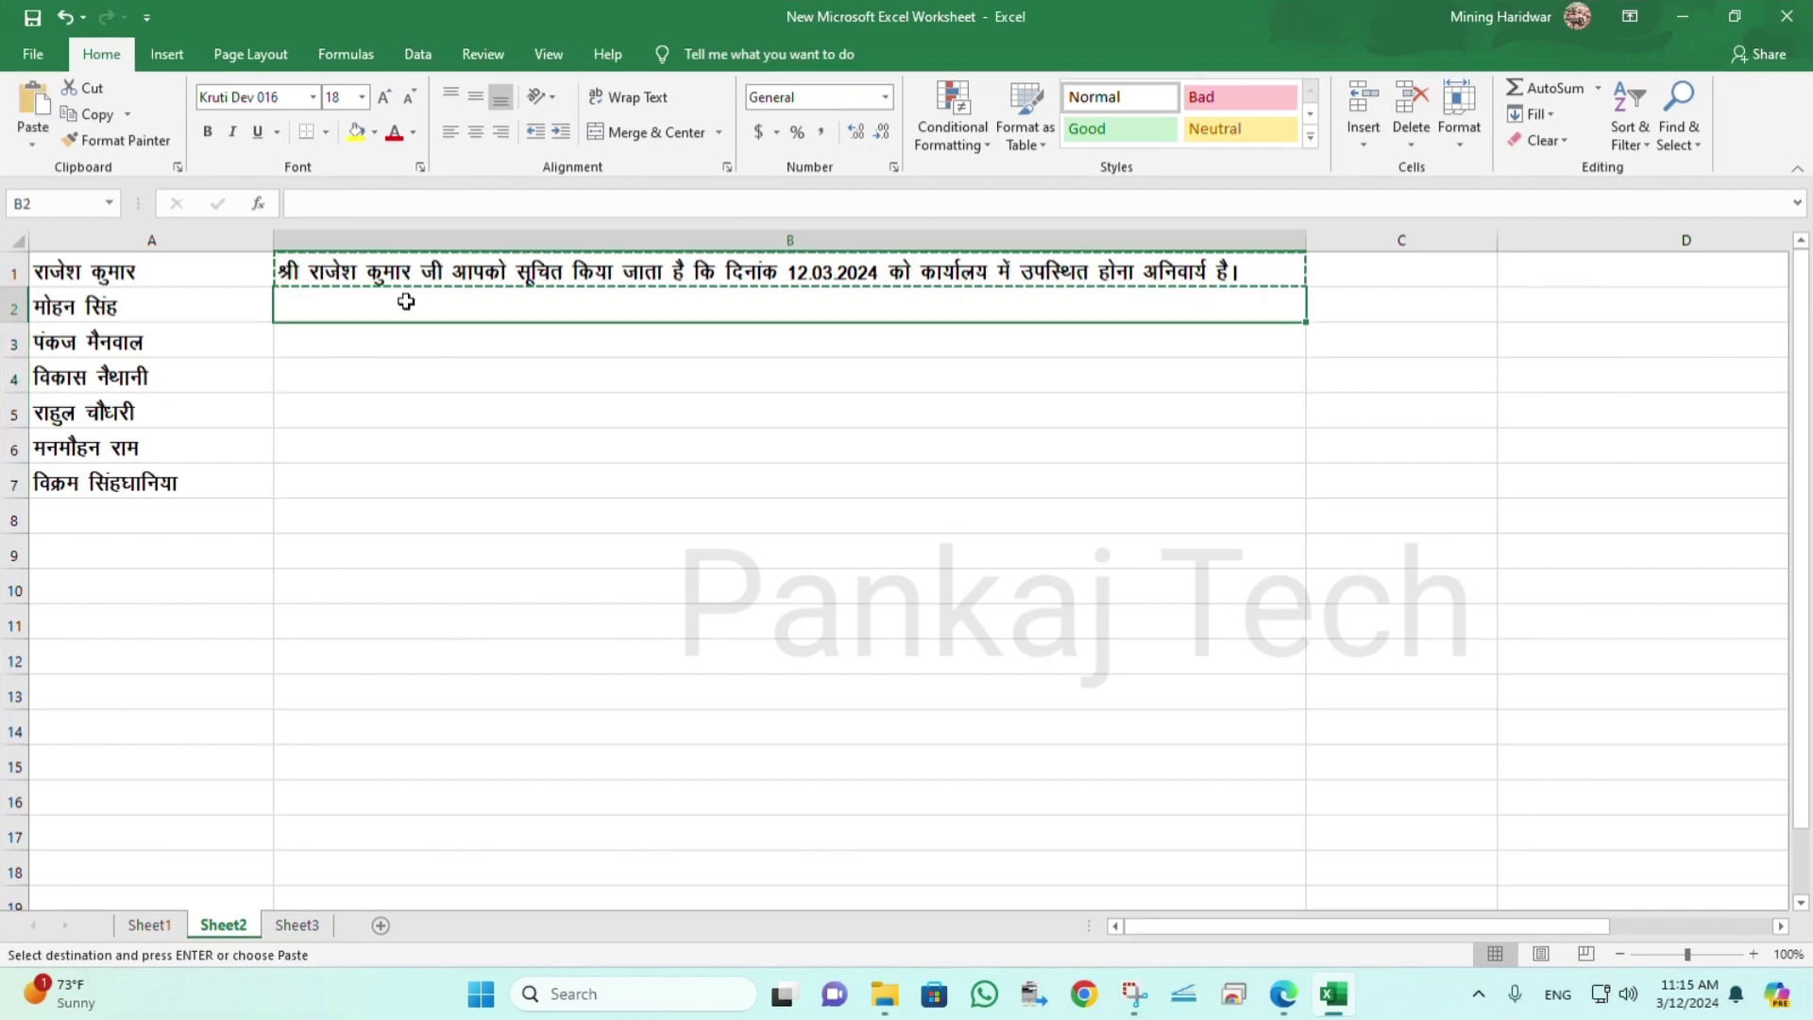
key(ctrl+v)
double_click(396, 307)
drag(413, 306, 310, 307)
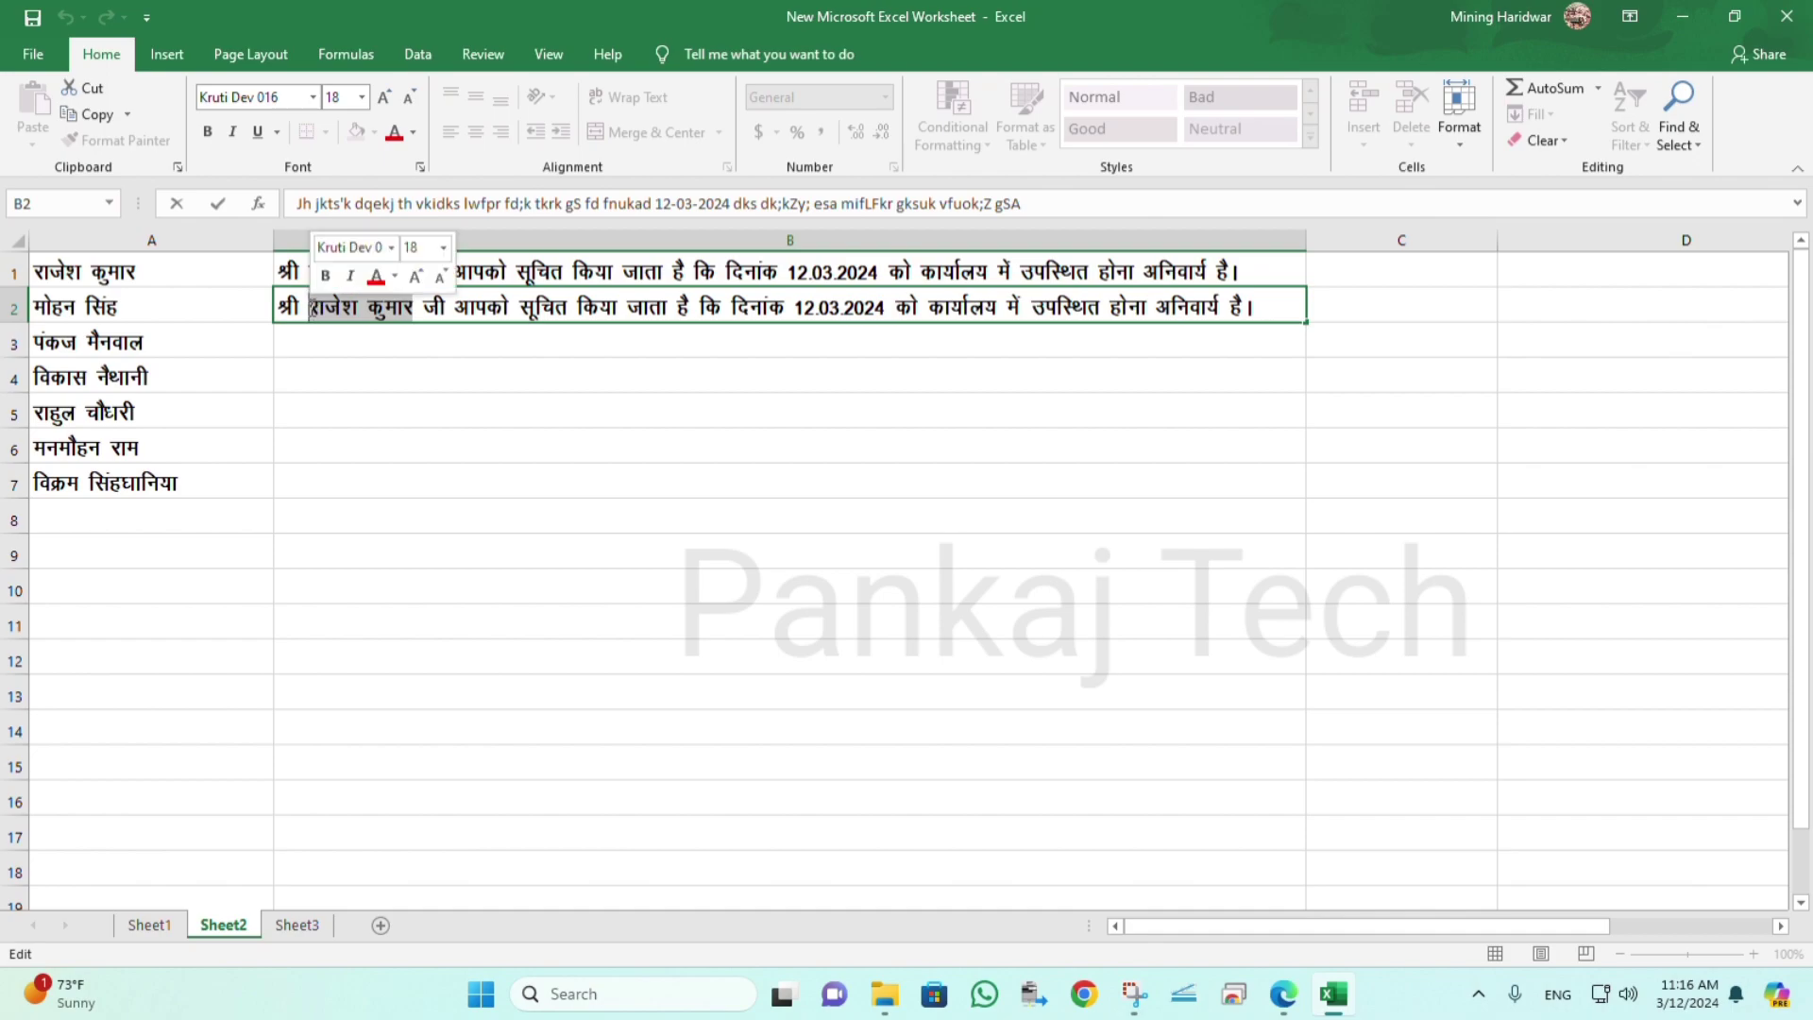
text(eksgu flag)
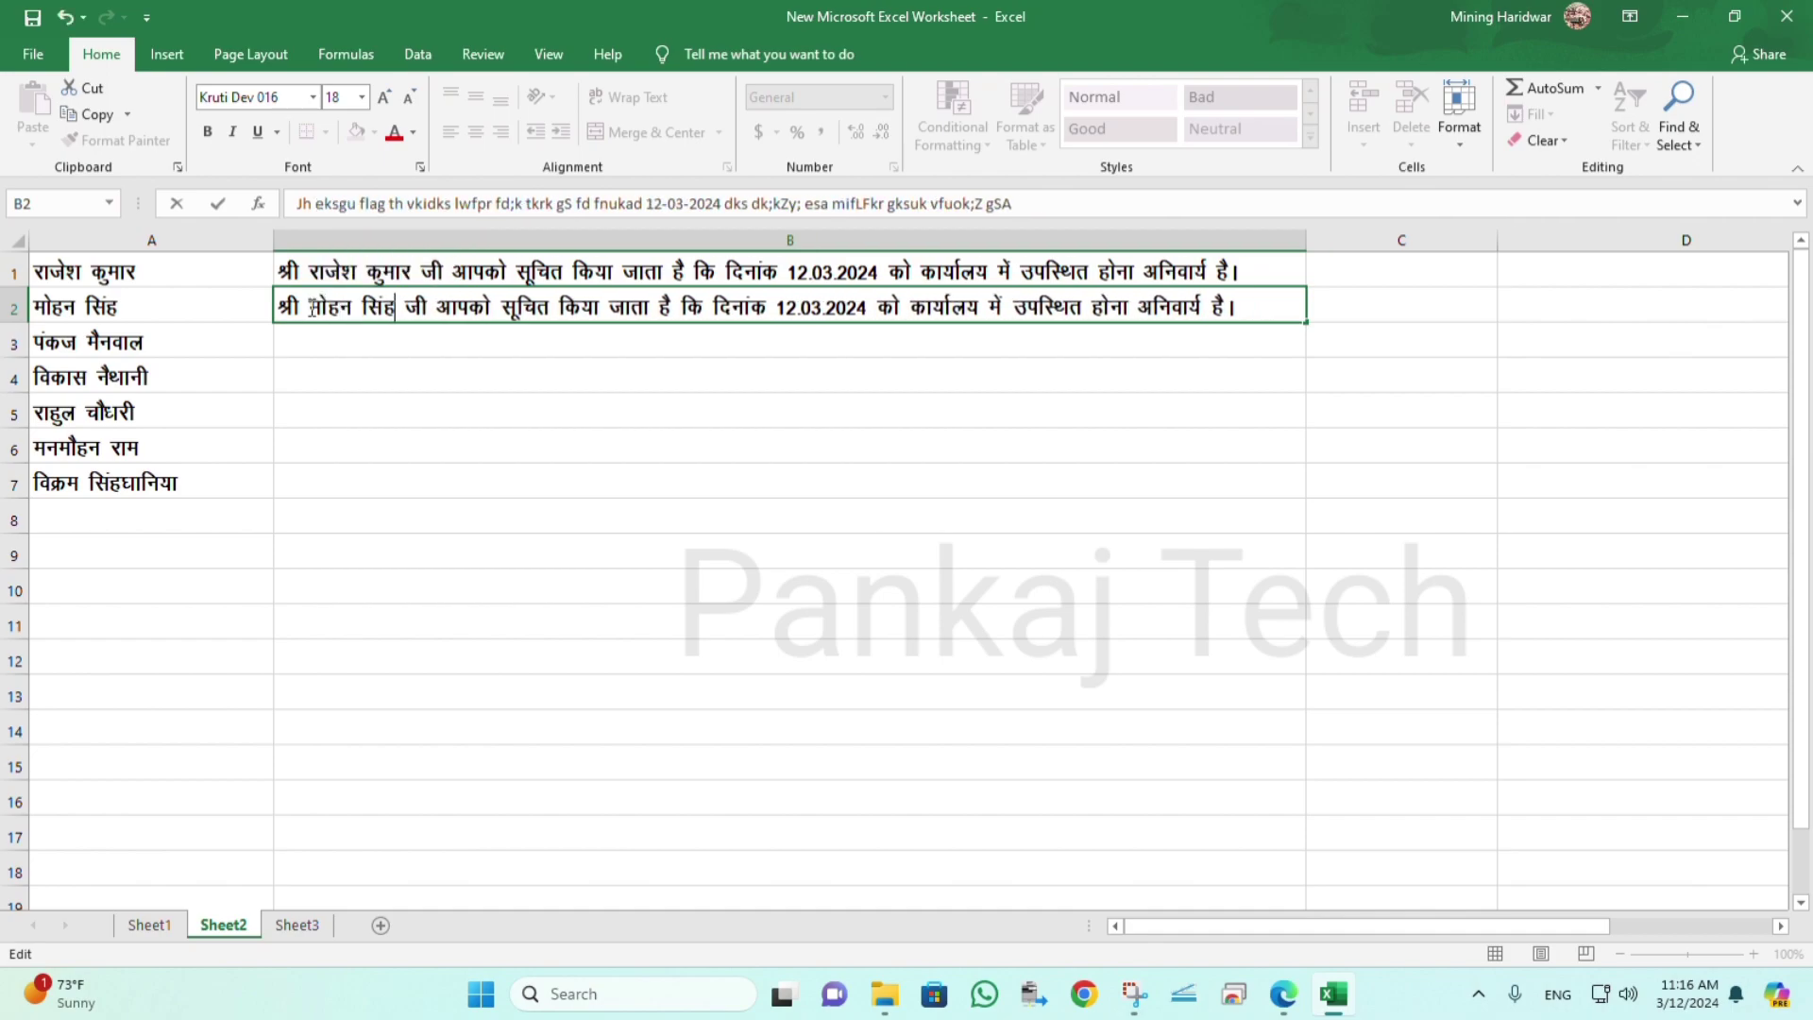
key(Return)
key(ctrl+e)
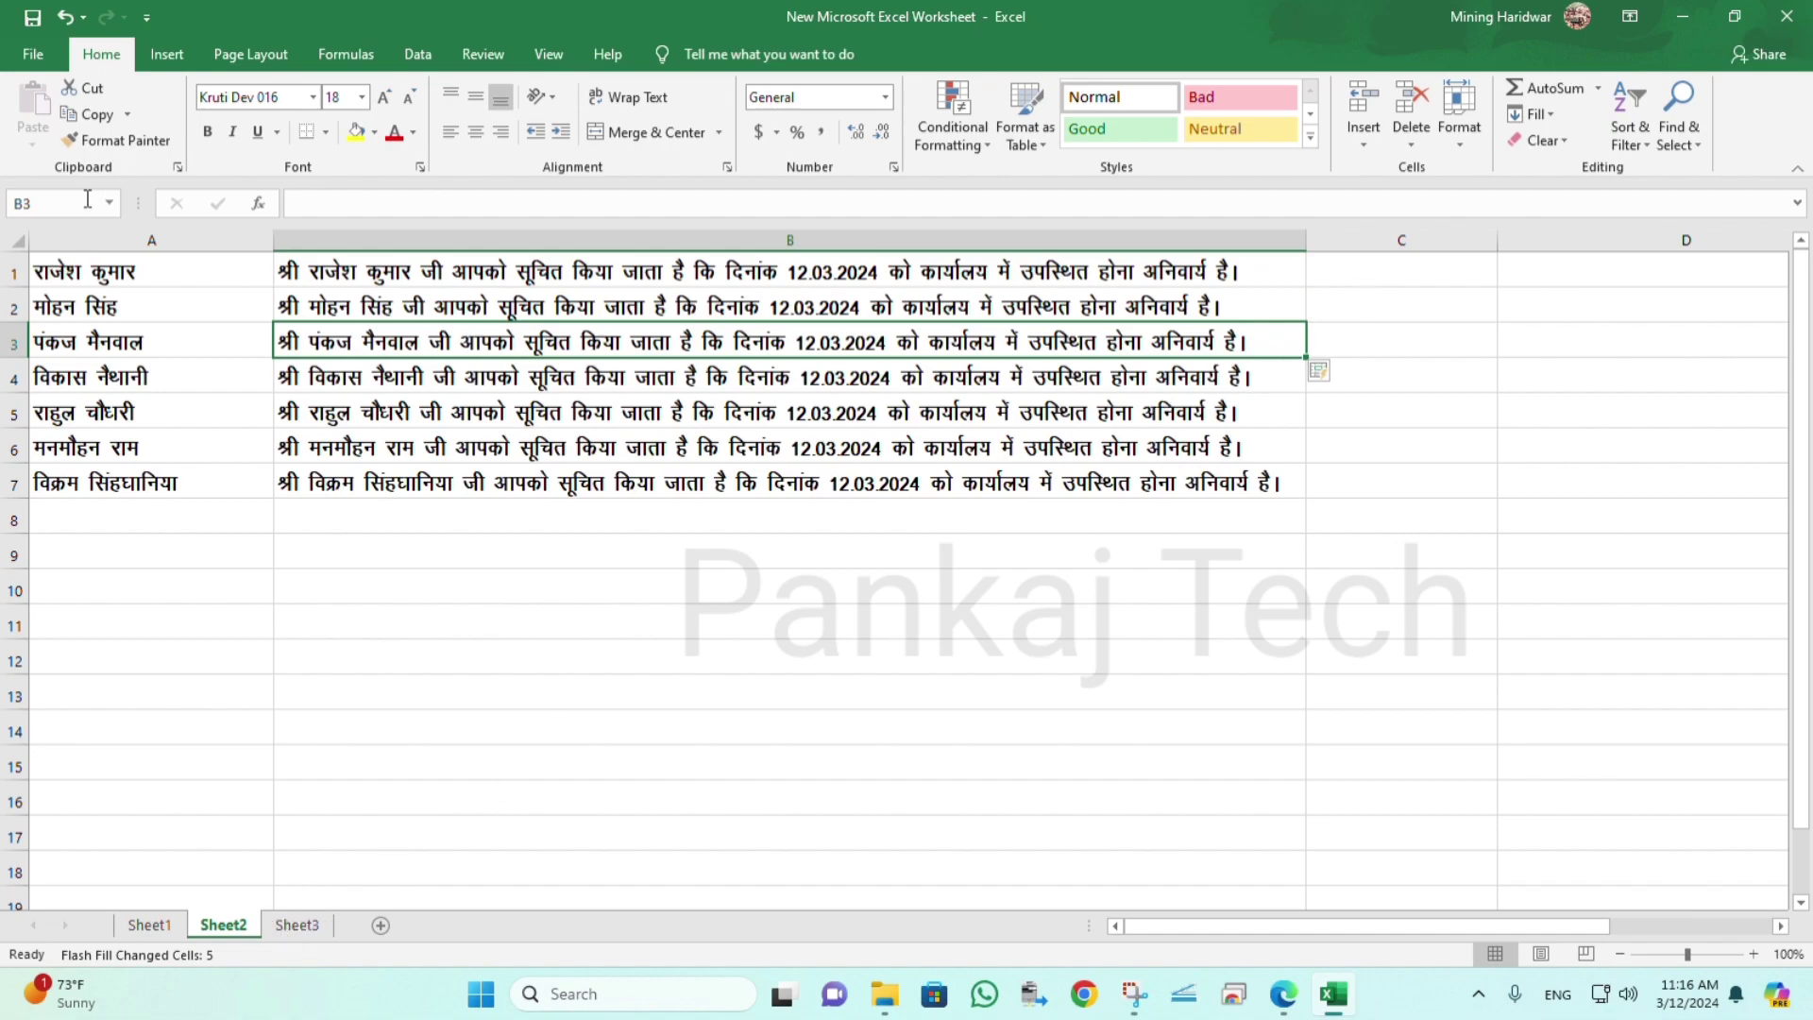
drag(76, 272, 78, 497)
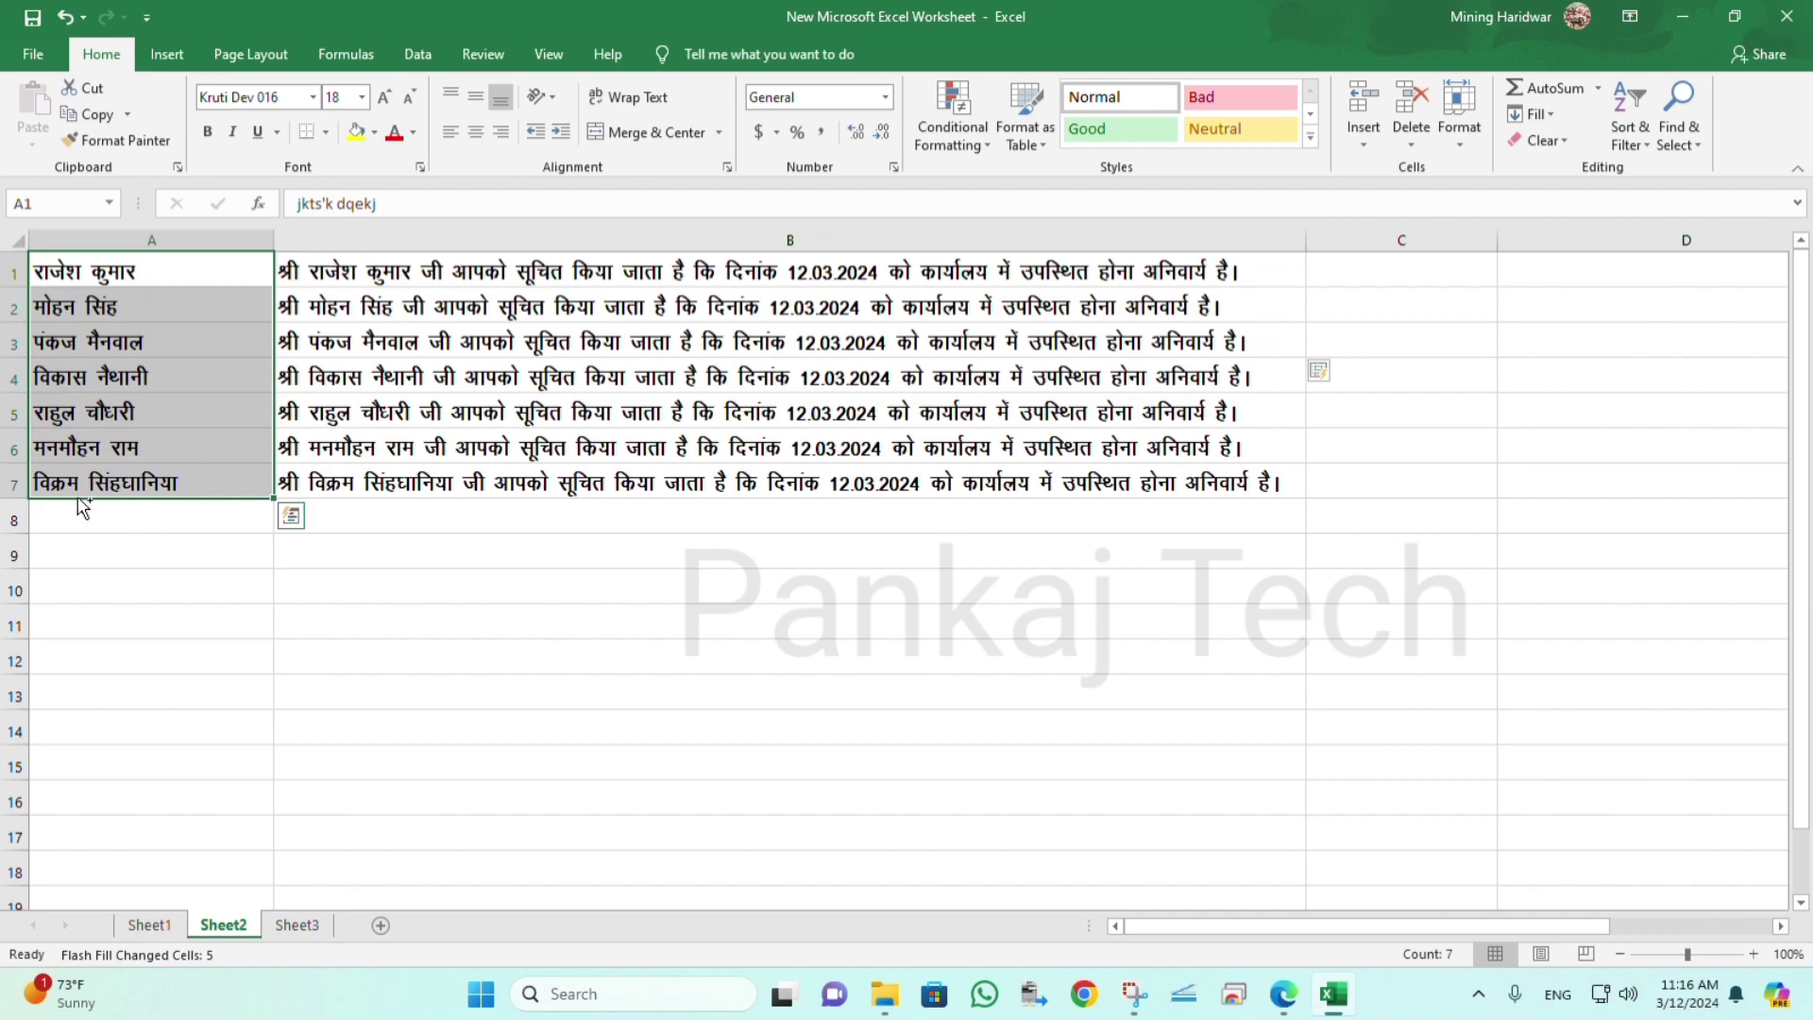
key(ctrl+c)
Paste the names into A1 of Sheet3 and delete the duplicate in row 8.
click(276, 927)
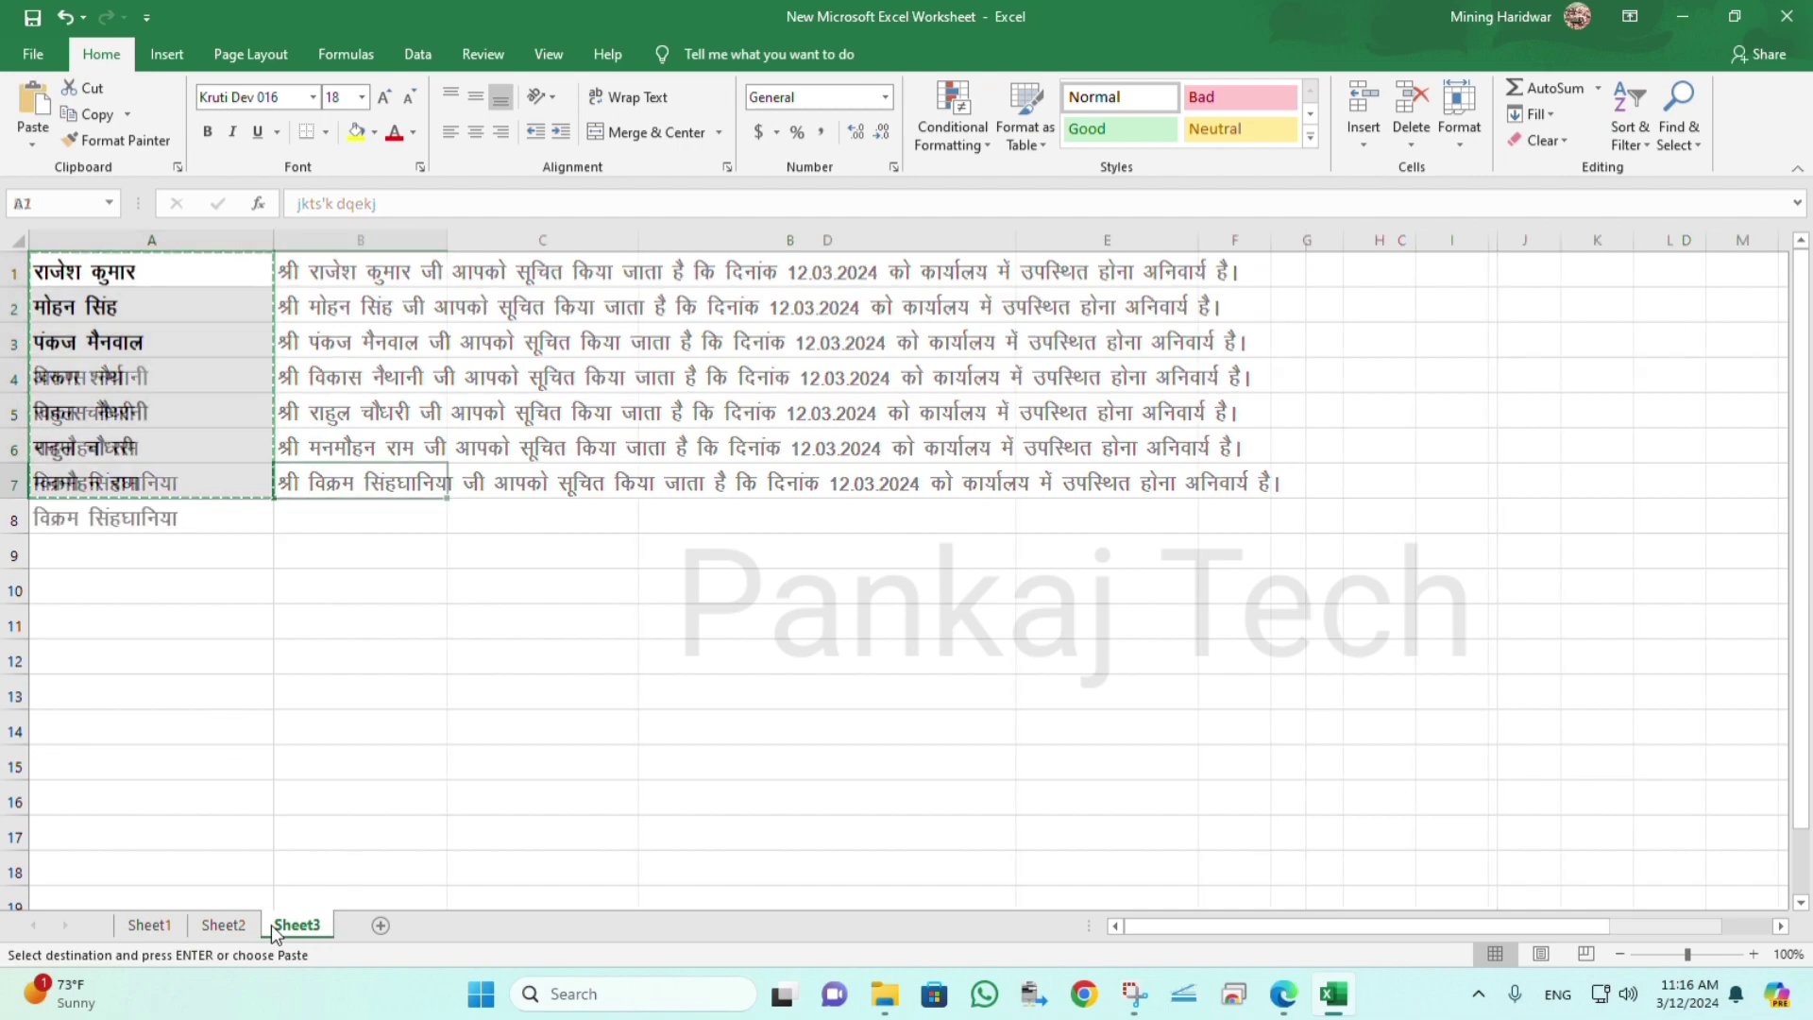
click(53, 260)
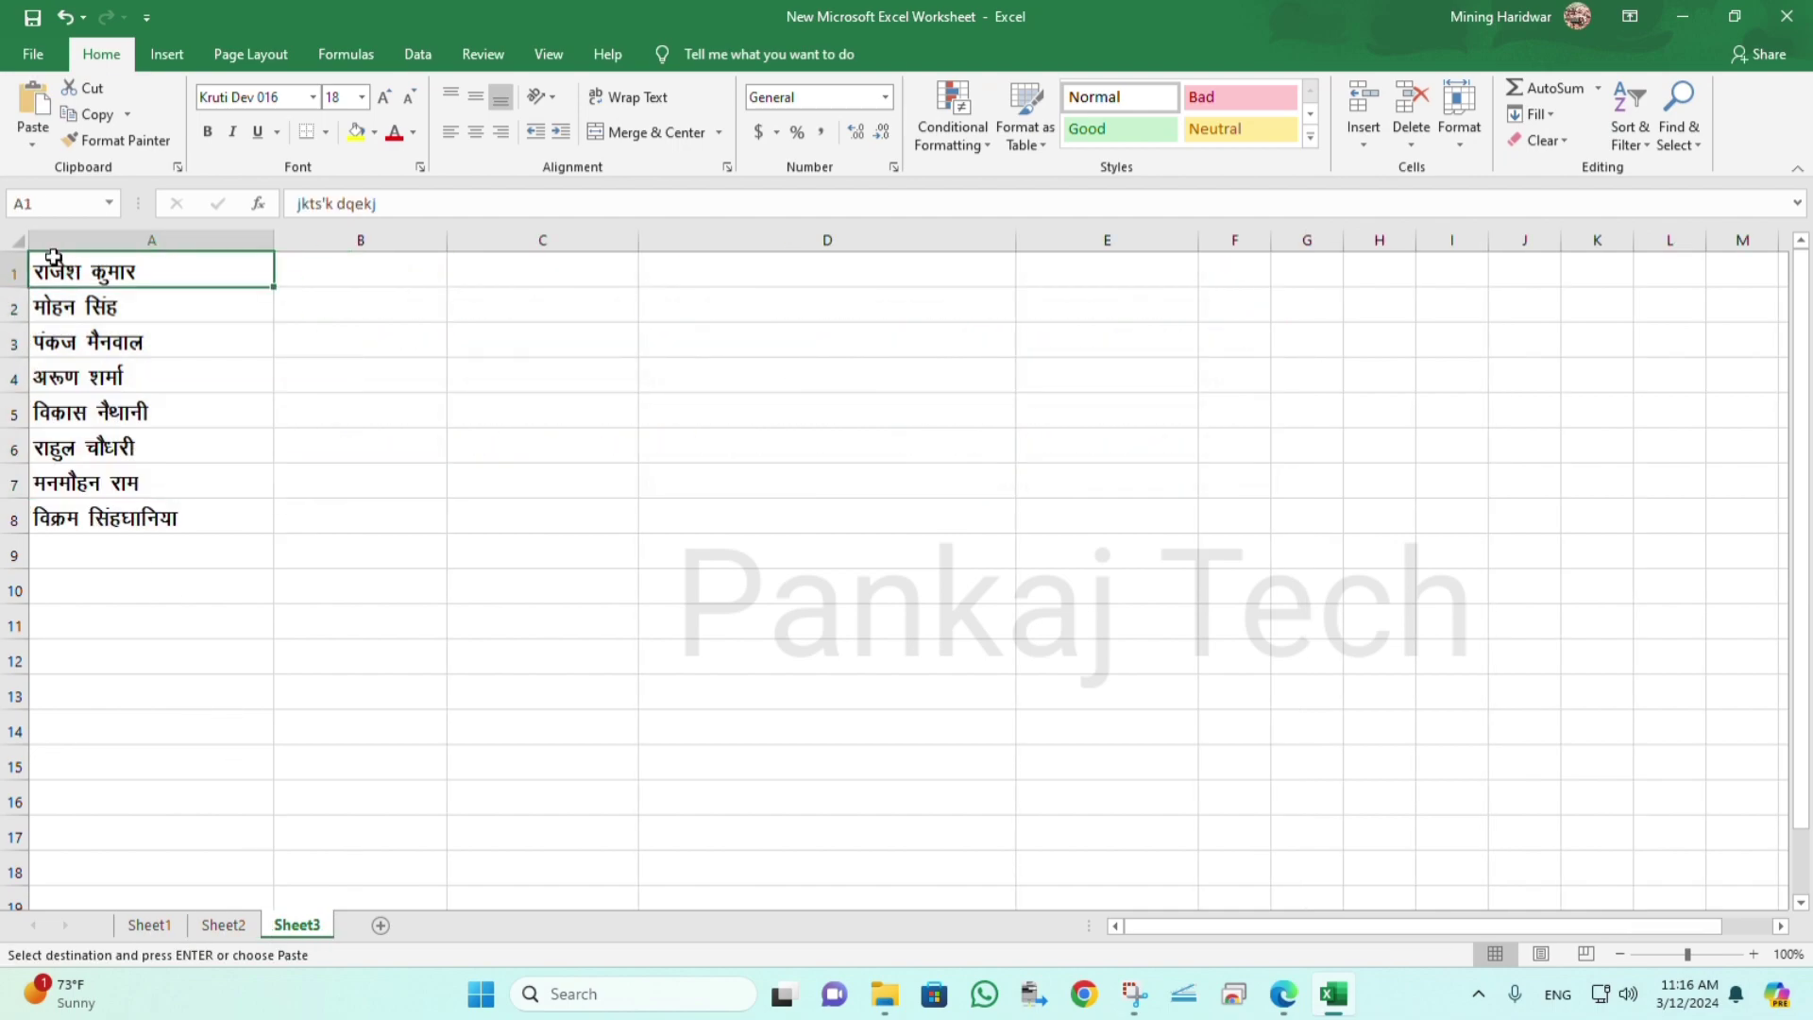
key(ctrl+v)
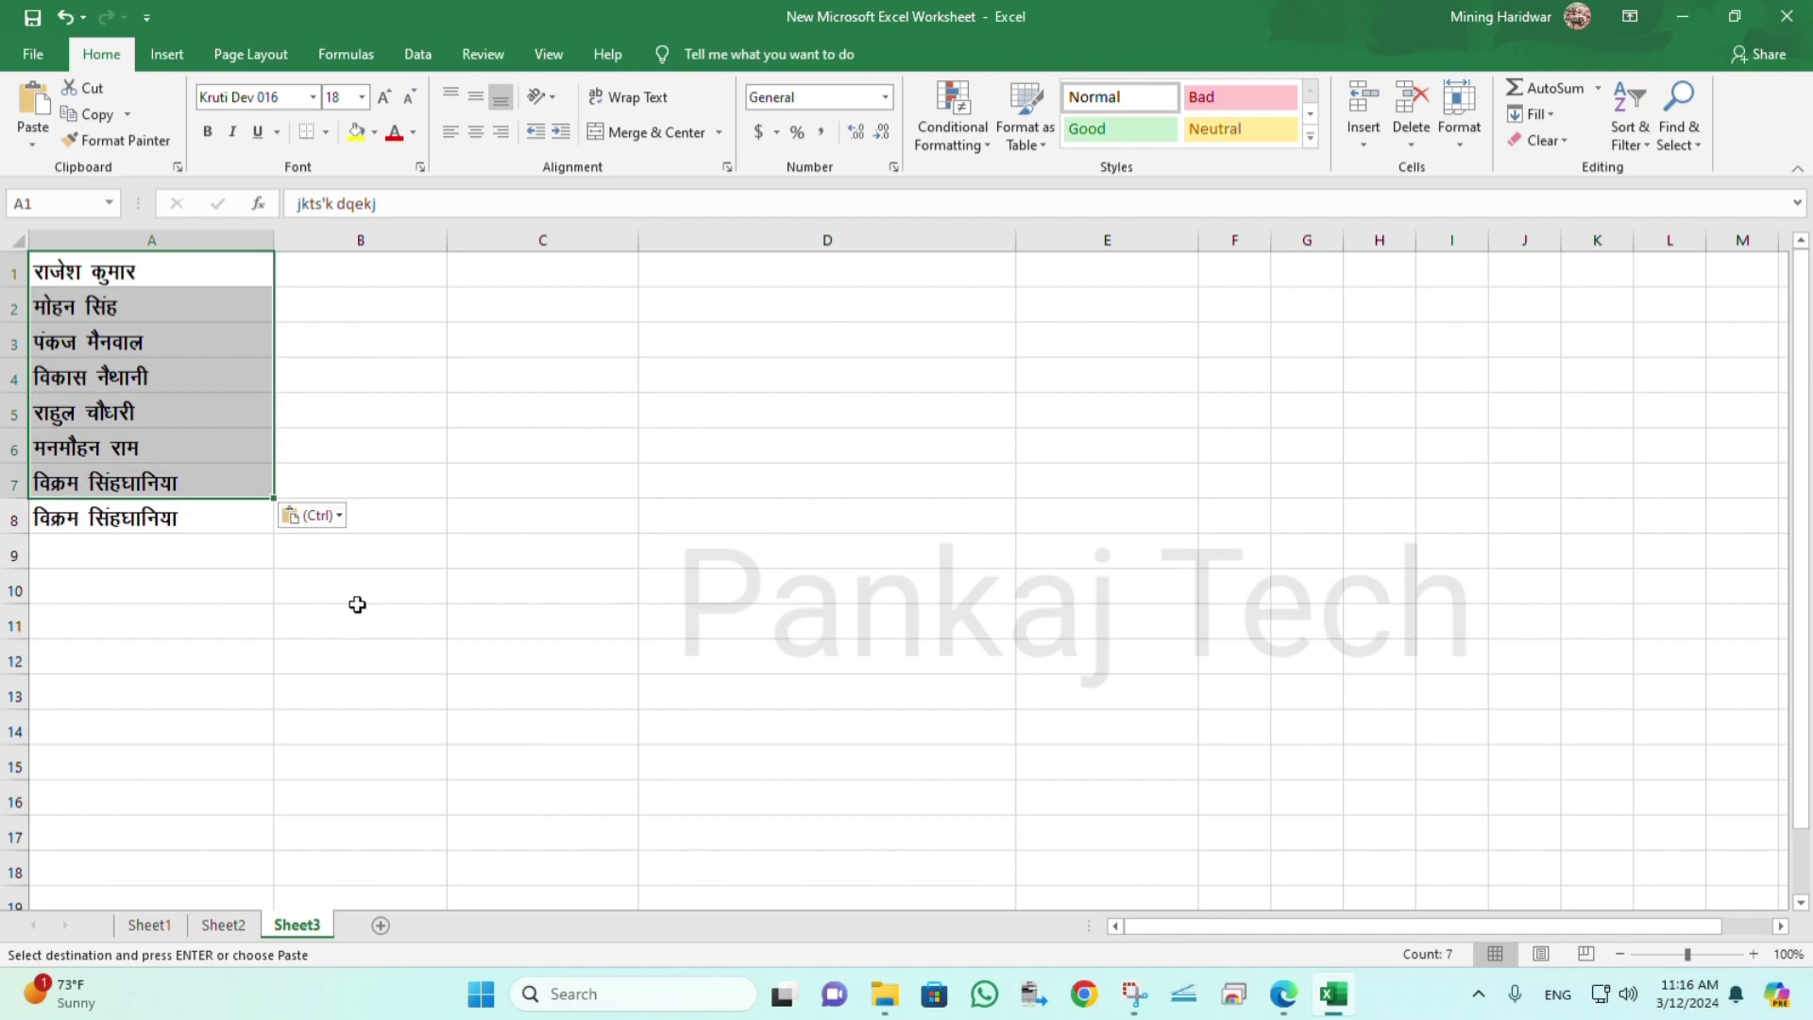
click(356, 606)
right_click(8, 525)
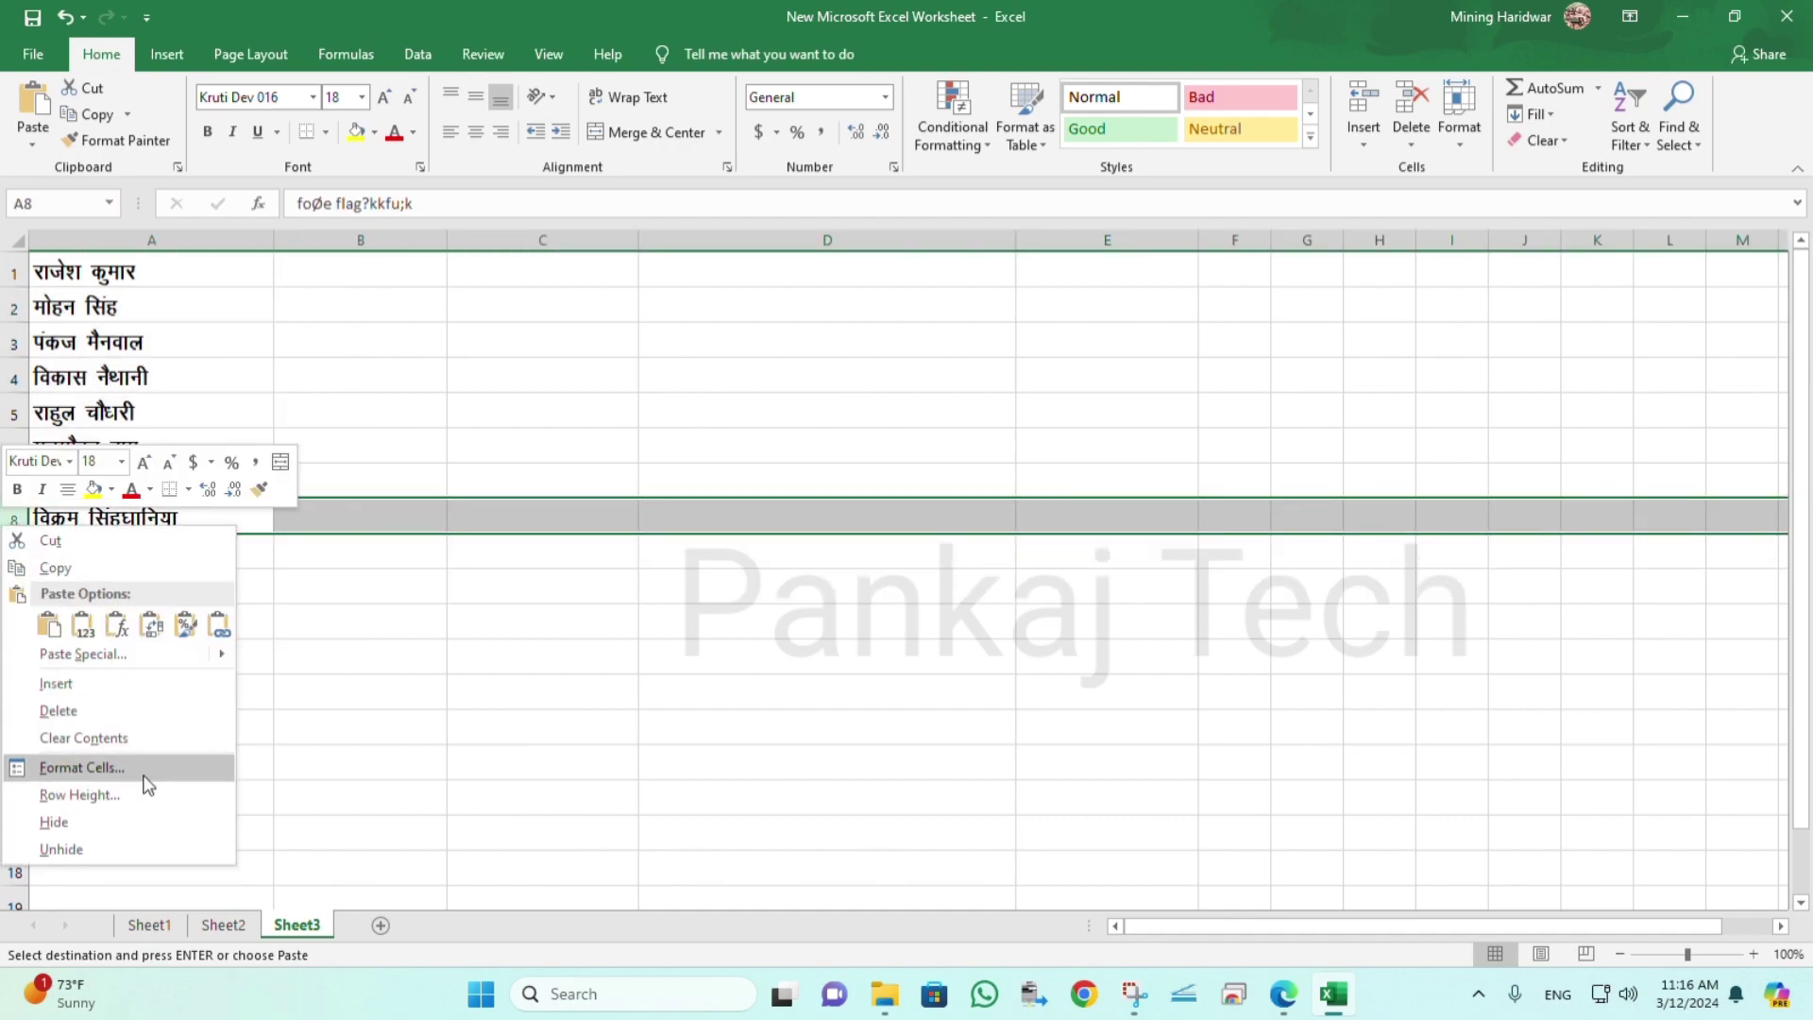
click(59, 710)
click(312, 691)
Begin entering the date 18/12 in B1, correcting a mistyped character.
click(319, 269)
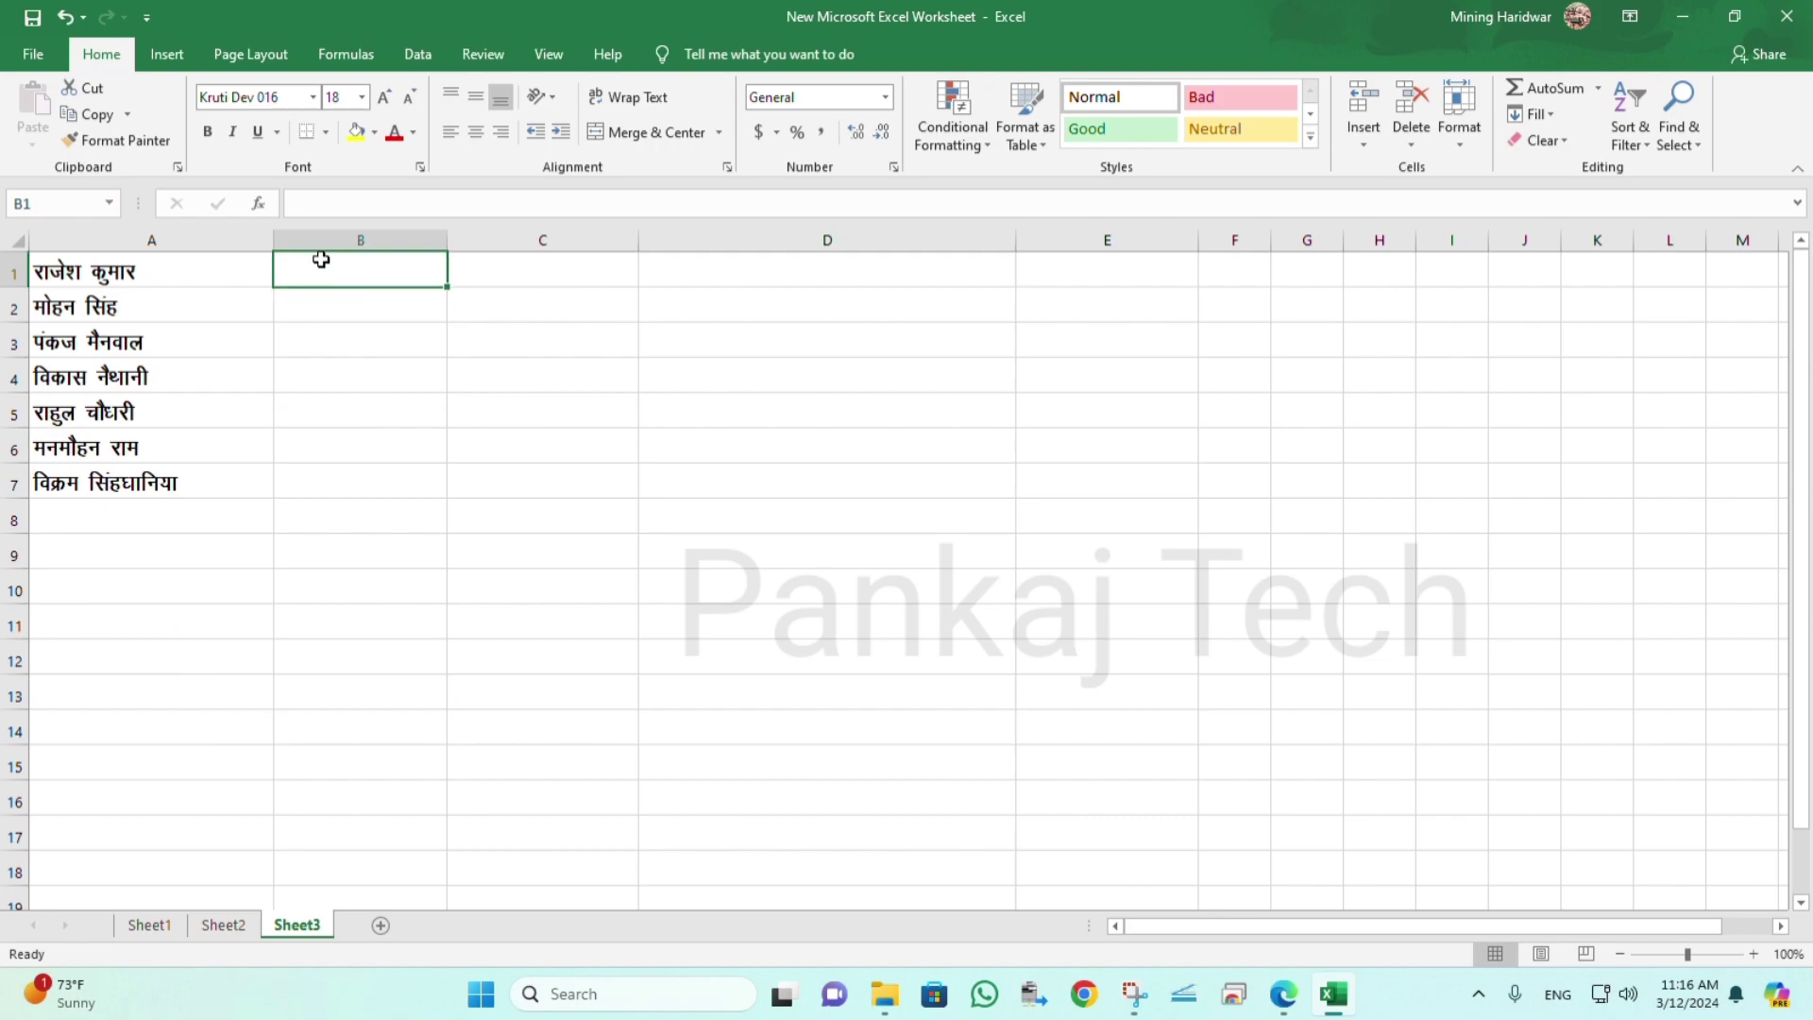
text(1)
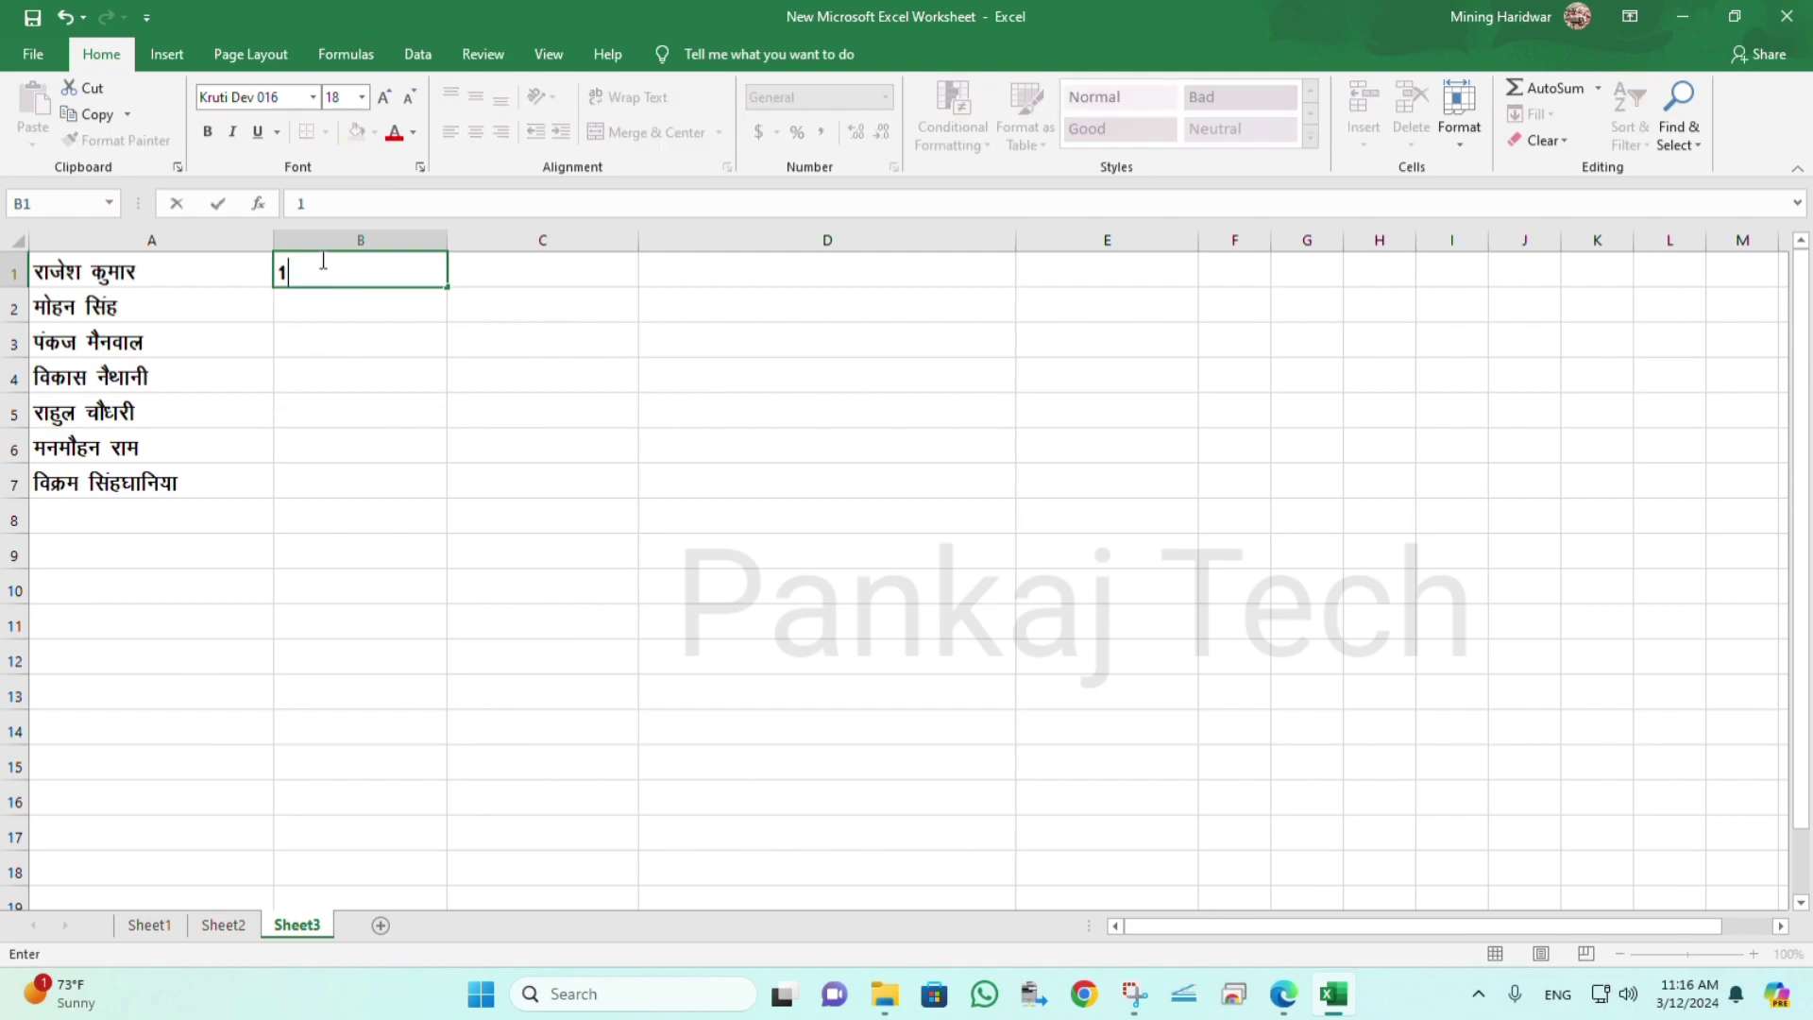
text(8/12)
key(BackSpace)
key(BackSpace)
key(BackSpace)
Browse the font list for column C, then close it without changing anything.
click(312, 96)
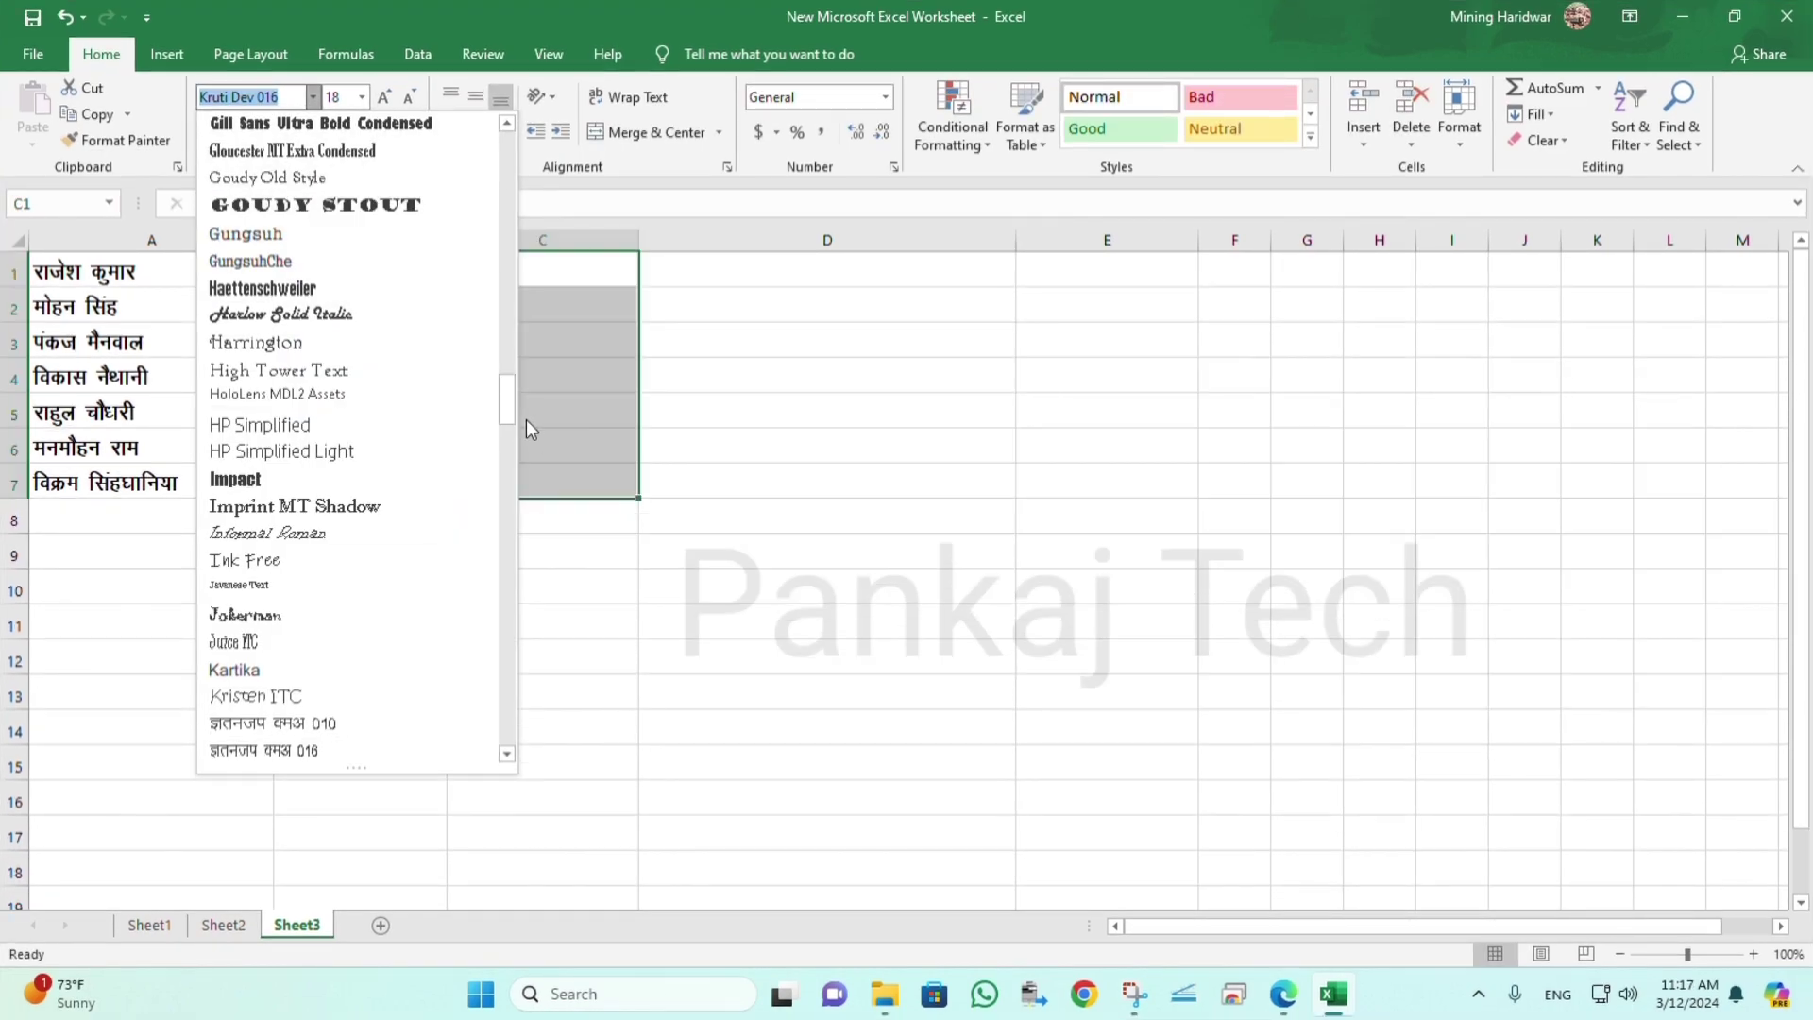
drag(510, 416, 510, 142)
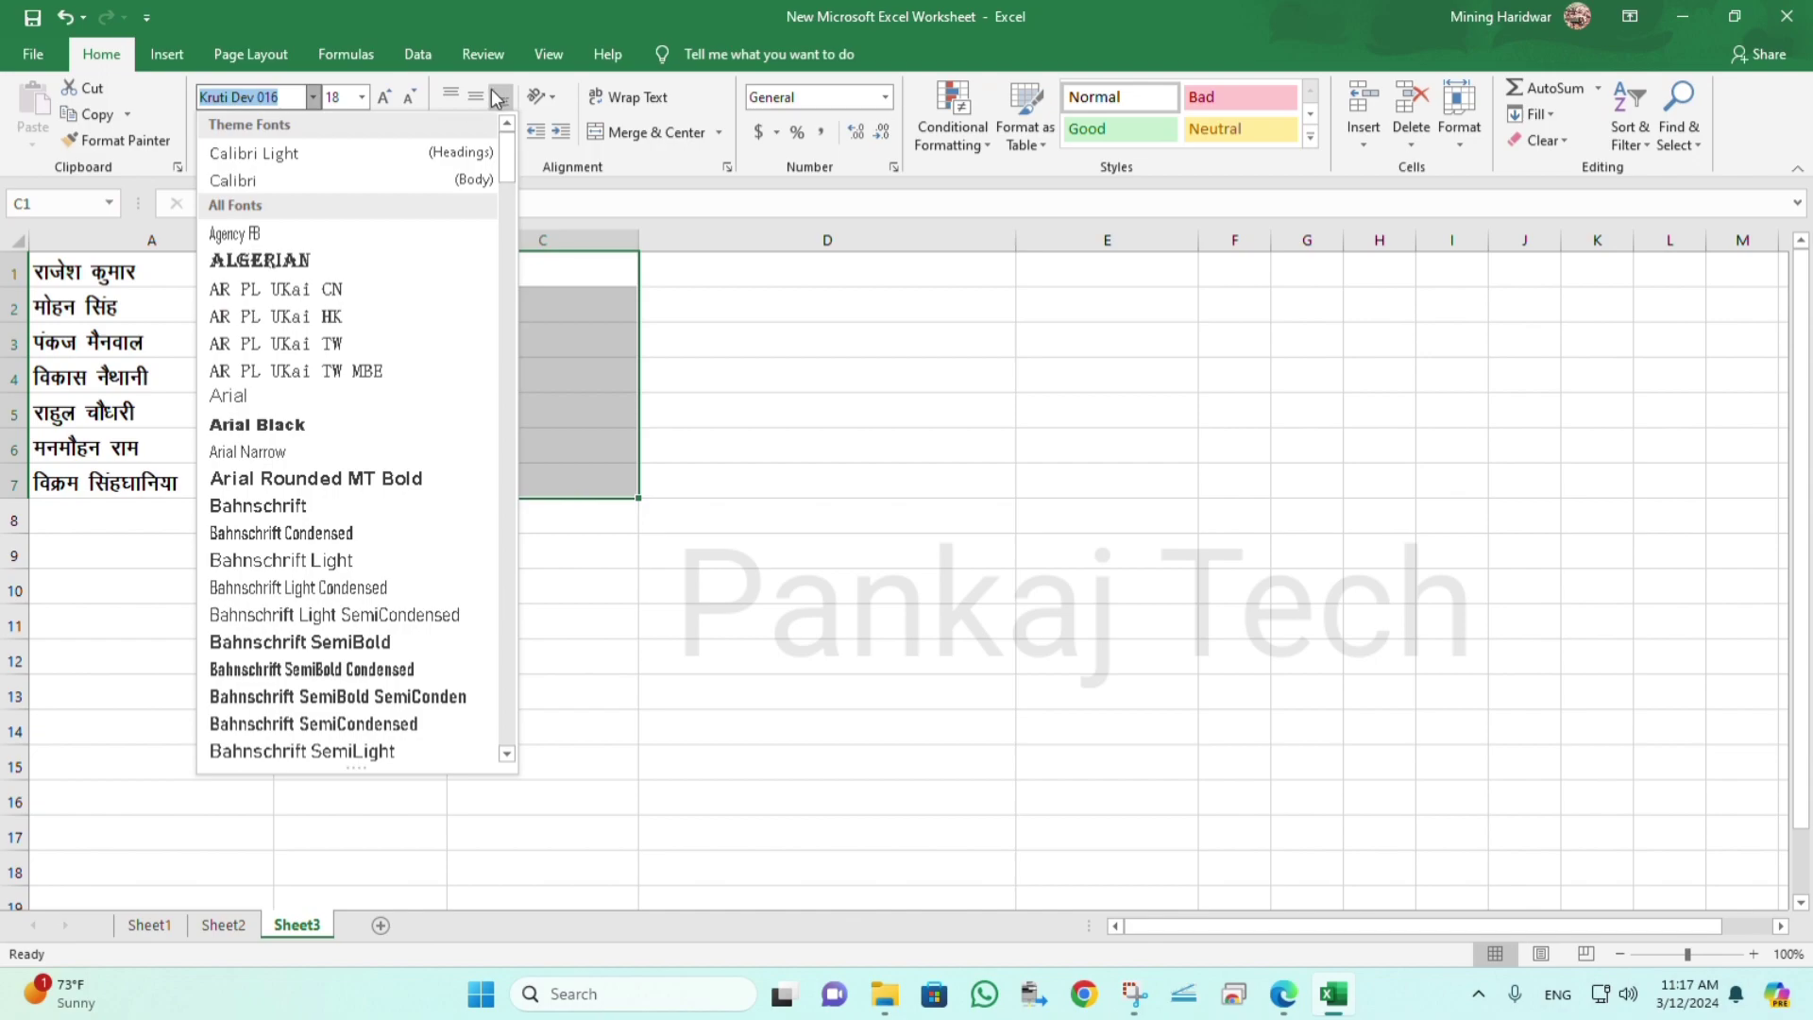
key(Escape)
click(733, 508)
click(551, 283)
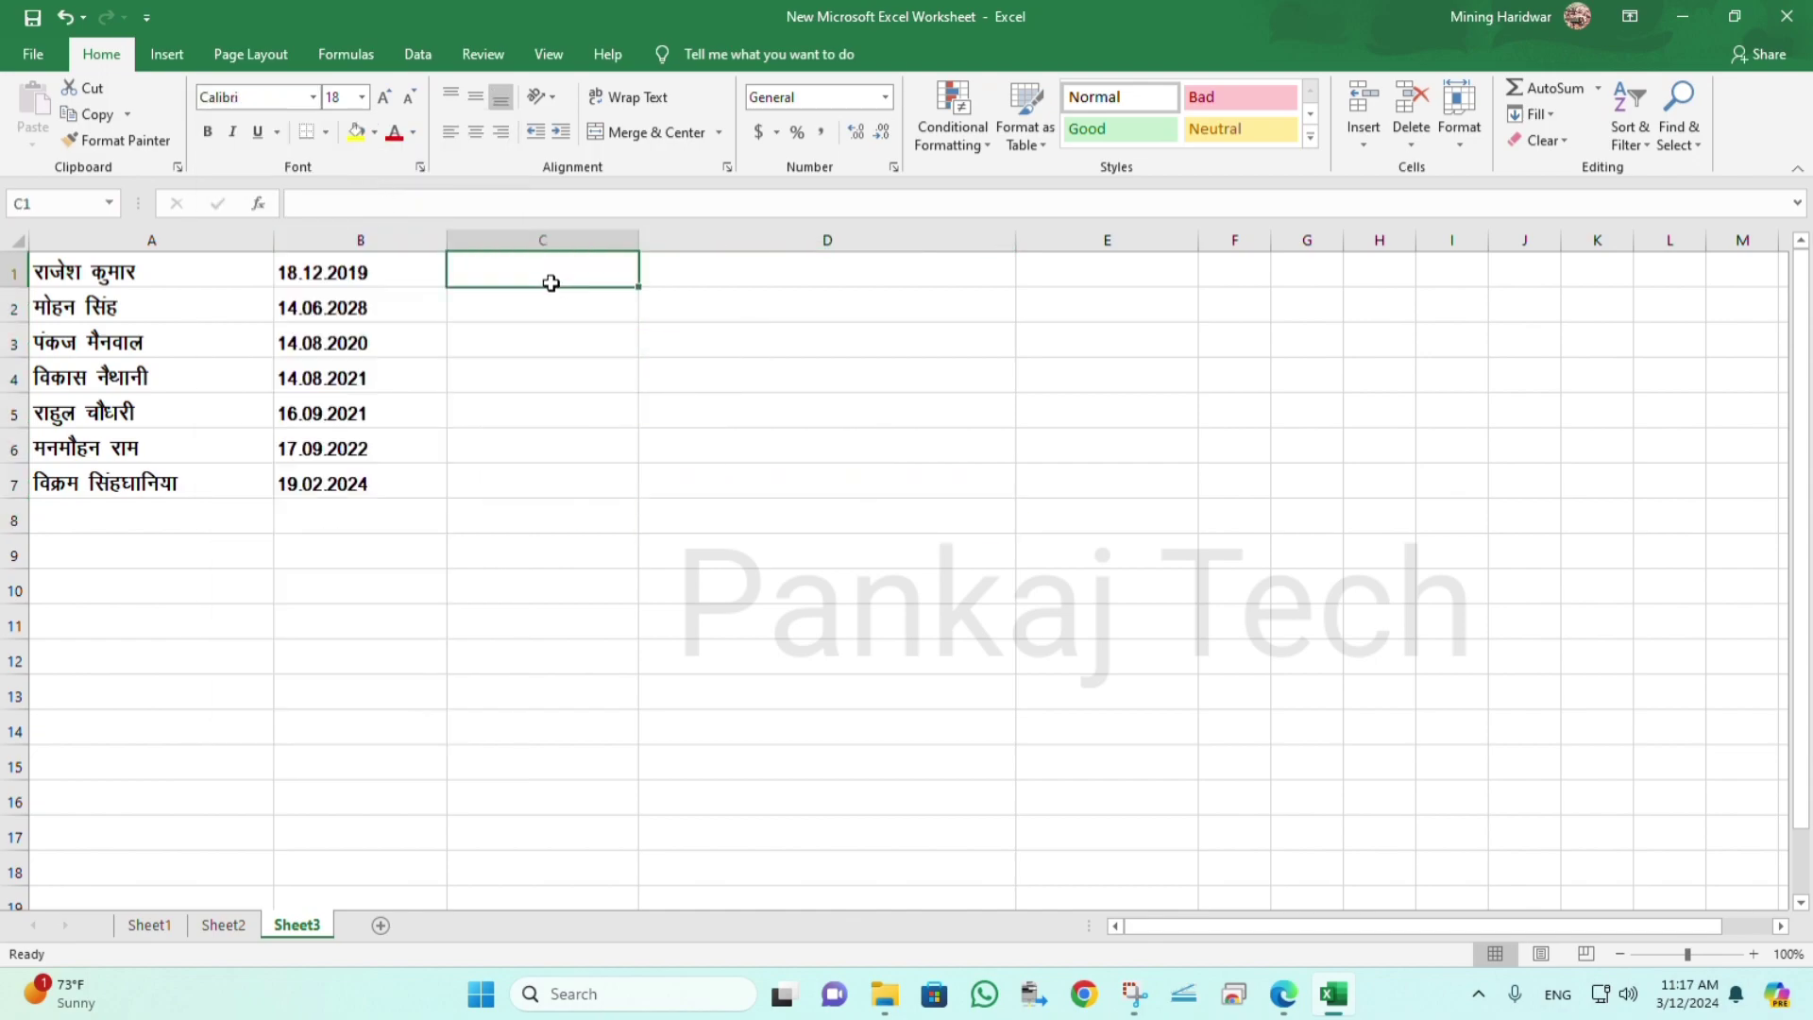
Enter 18/12/2019 in C1 and Flash Fill the slash-format dates down column C.
text(18)
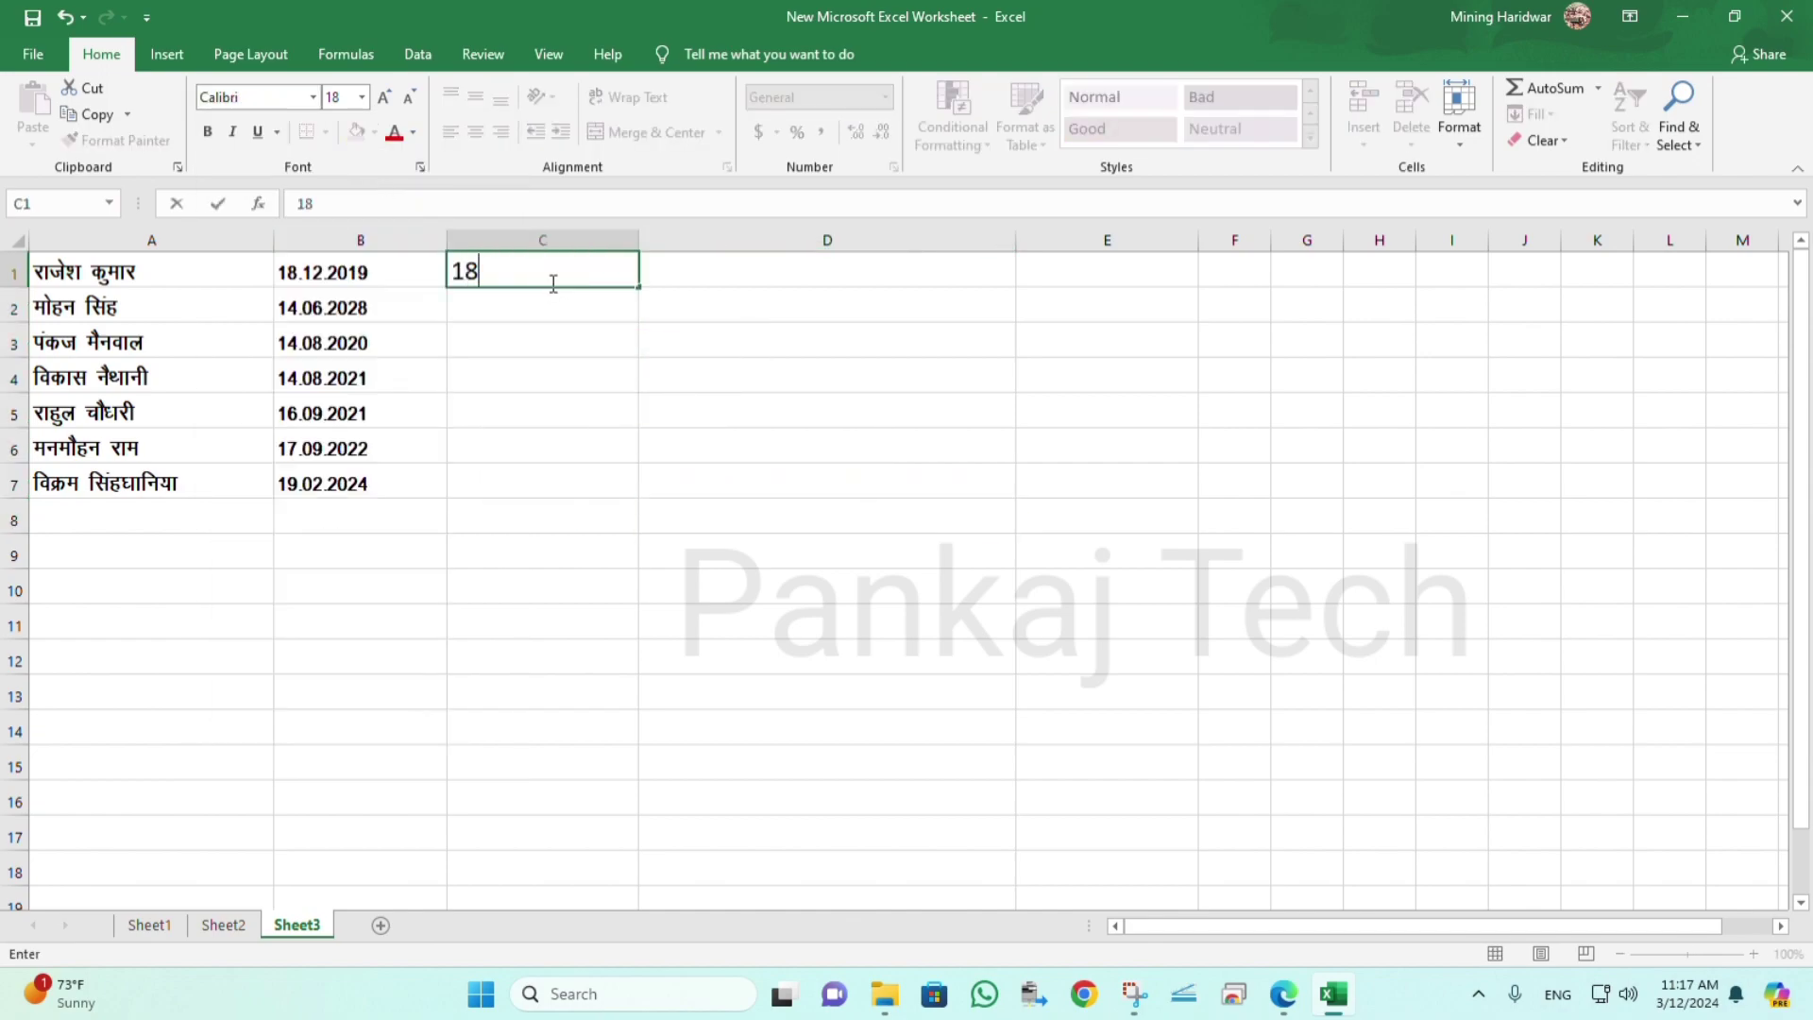
text(/12/2)
text(01)
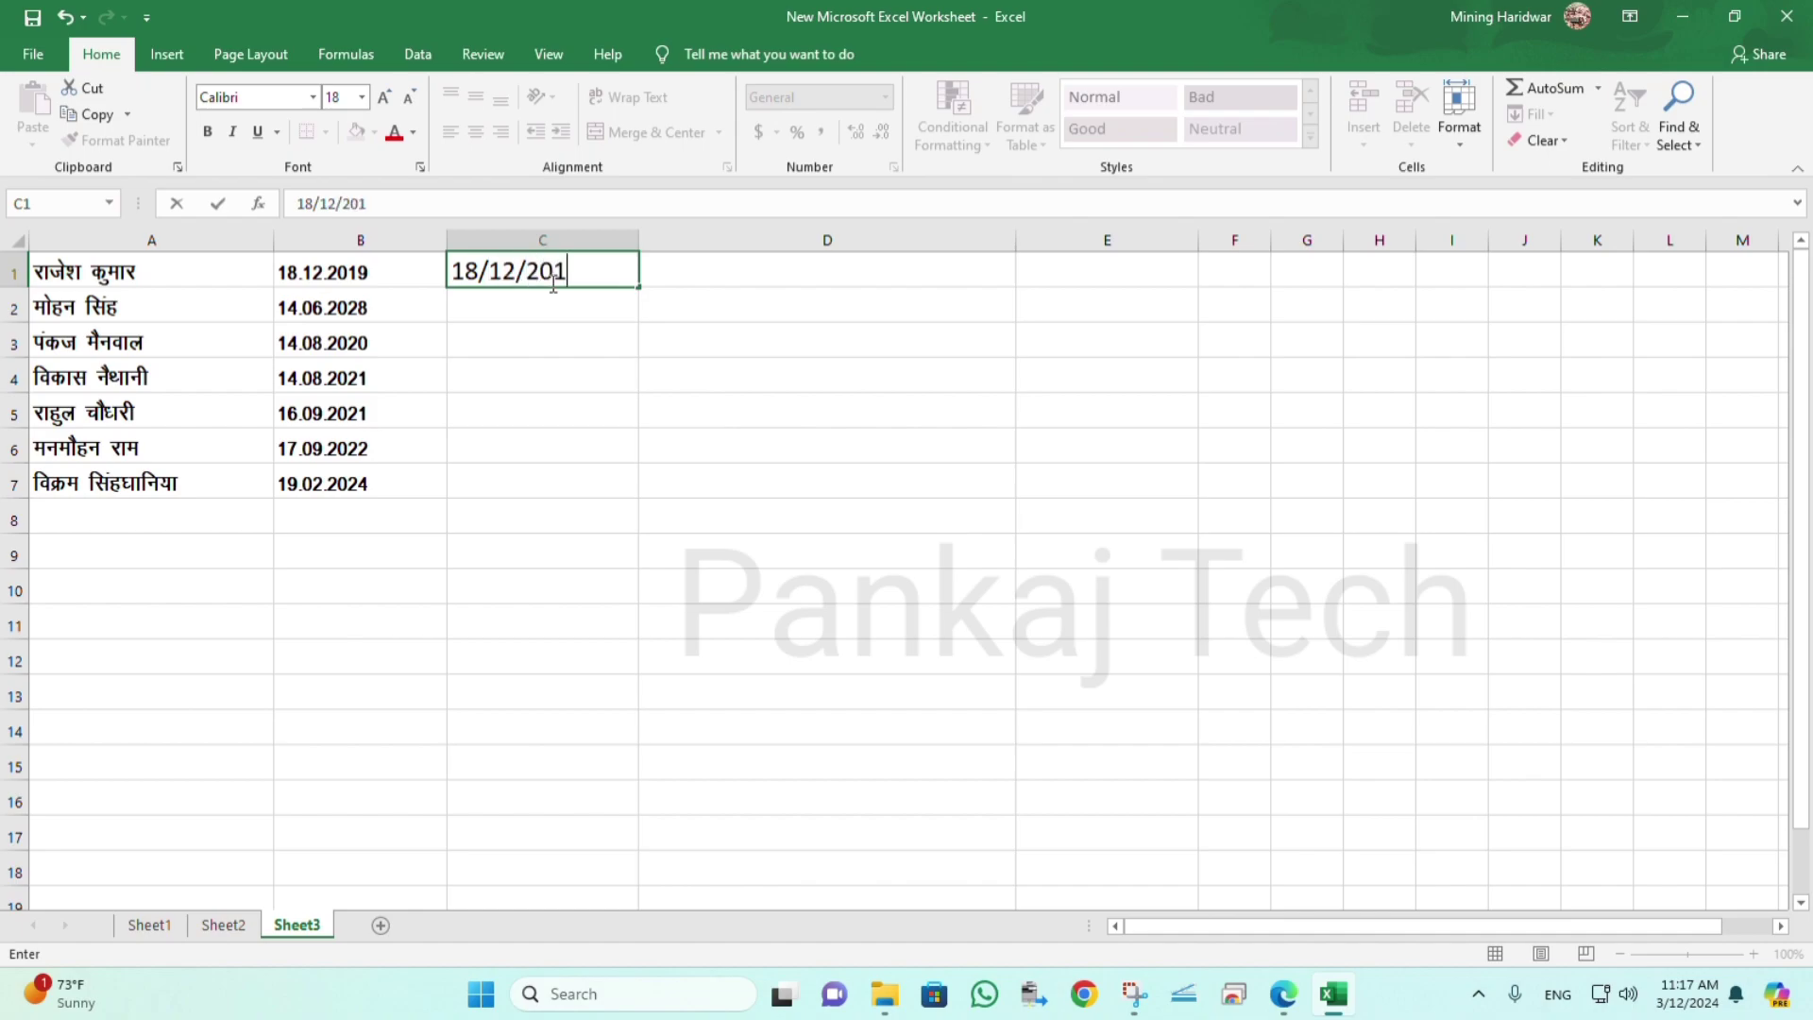
text(9)
key(Return)
key(ctrl+e)
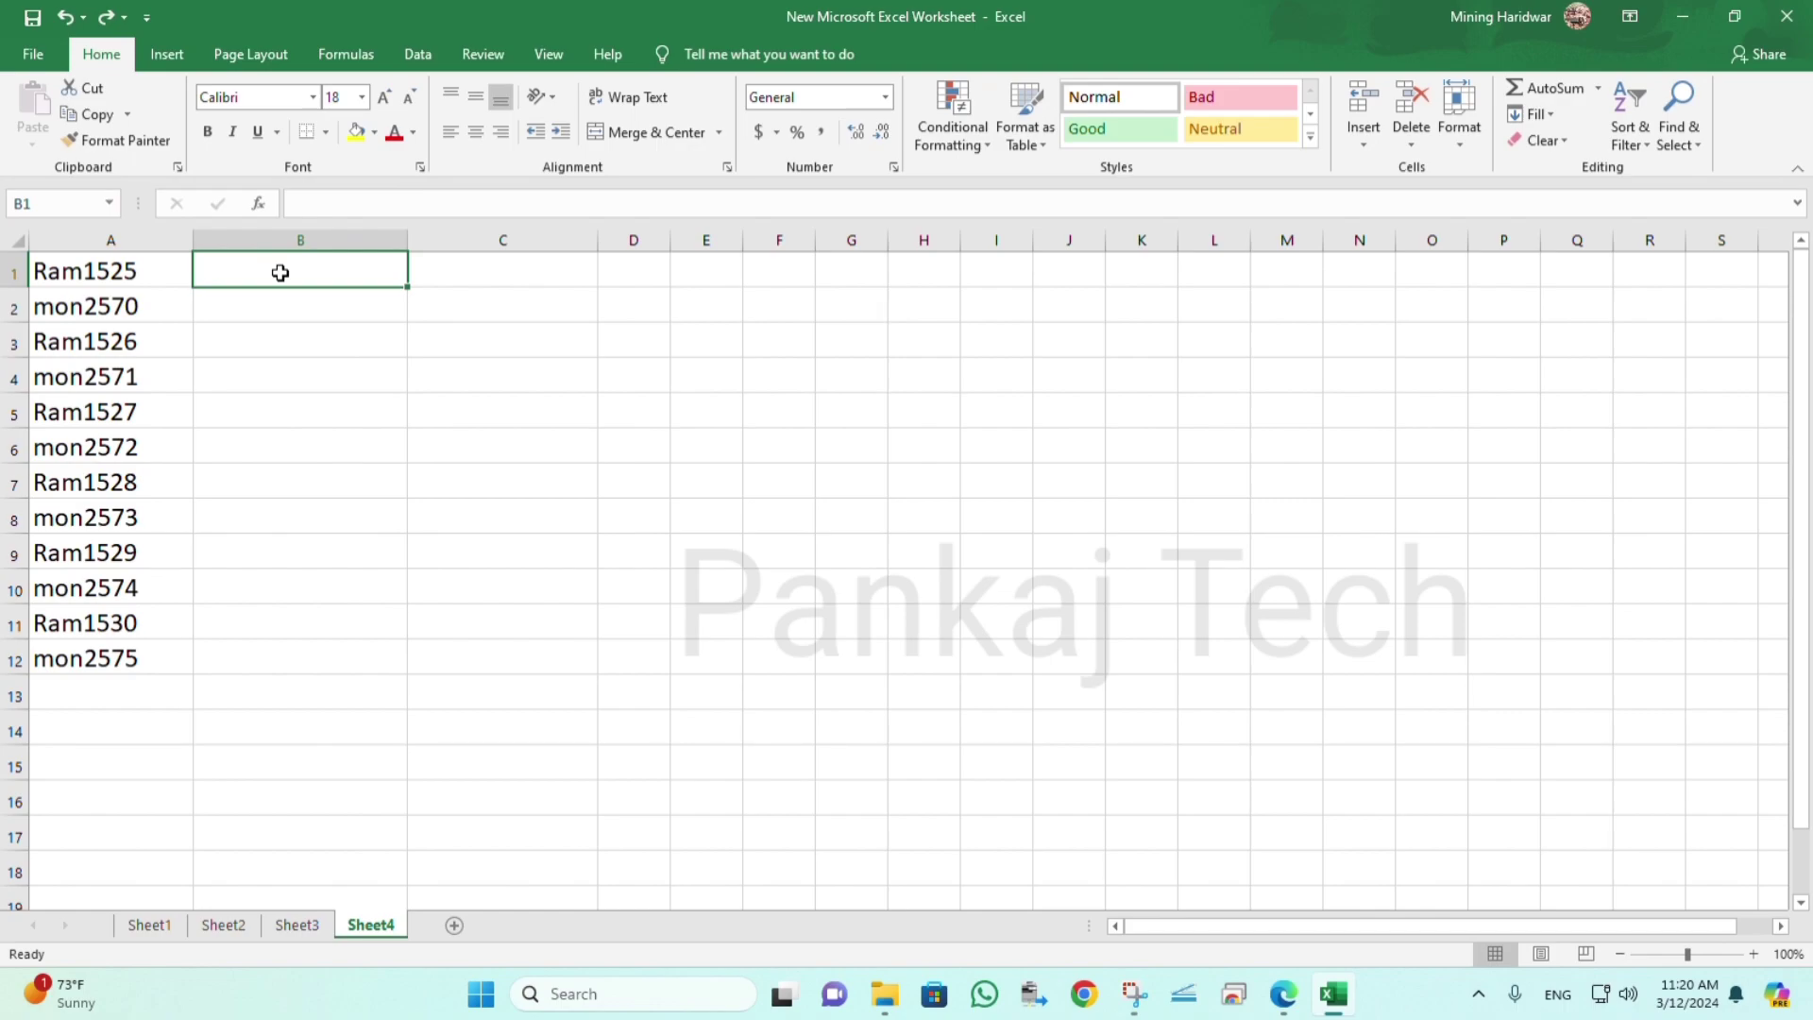
Enter 1525 in B1 and Flash Fill the extracted numbers down column B.
text(1525)
key(Return)
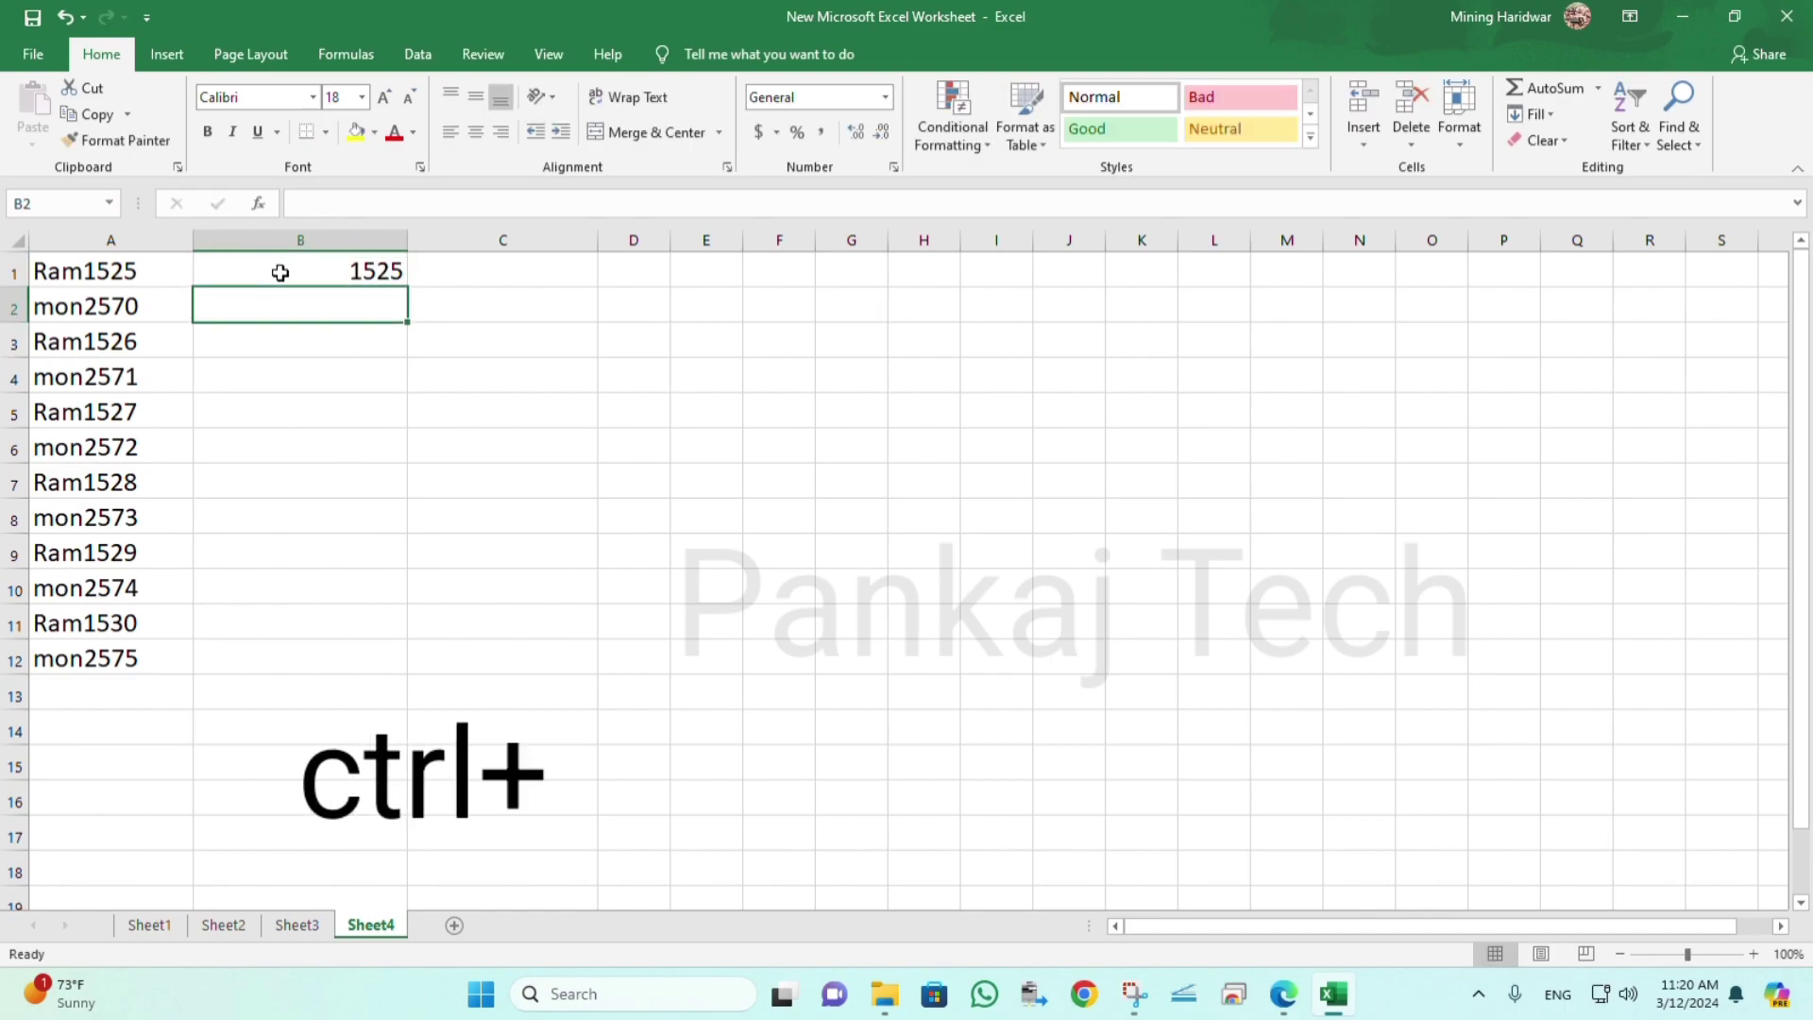
key(ctrl+e)
Enter Ram 1525 in C1, Flash Fill the spaced codes down column C, and widen column D.
click(515, 264)
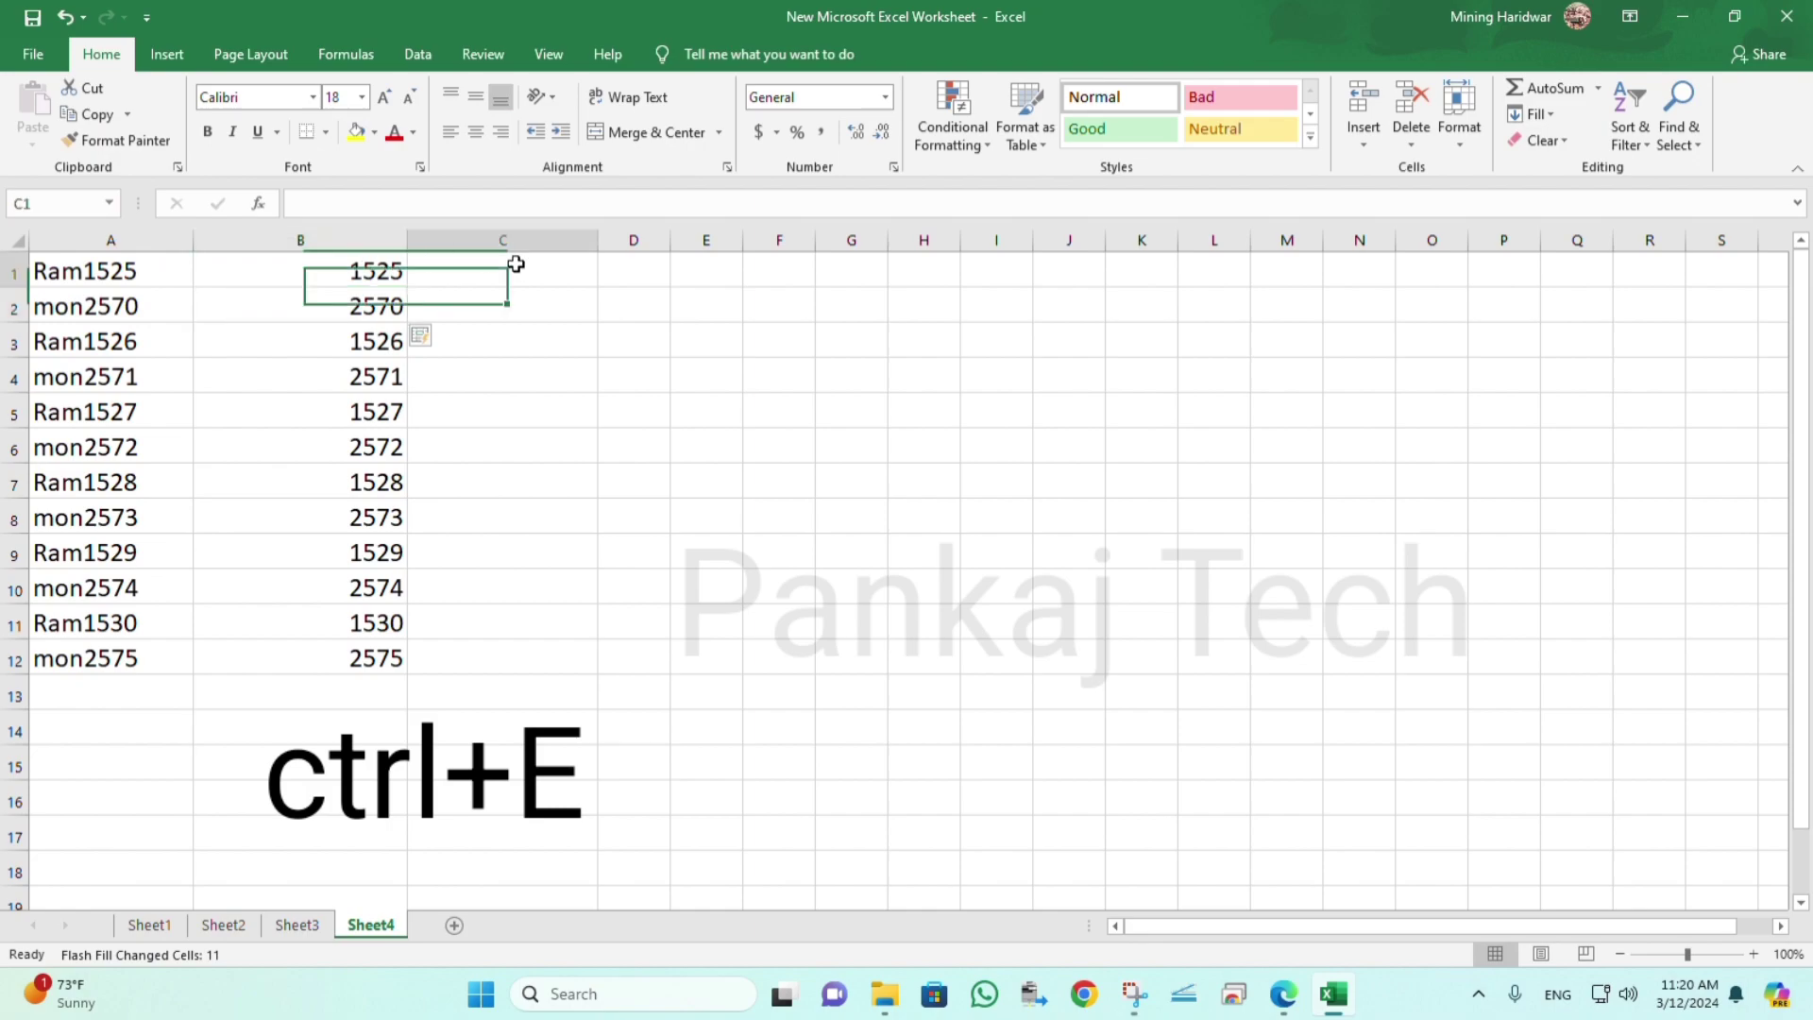
text(R)
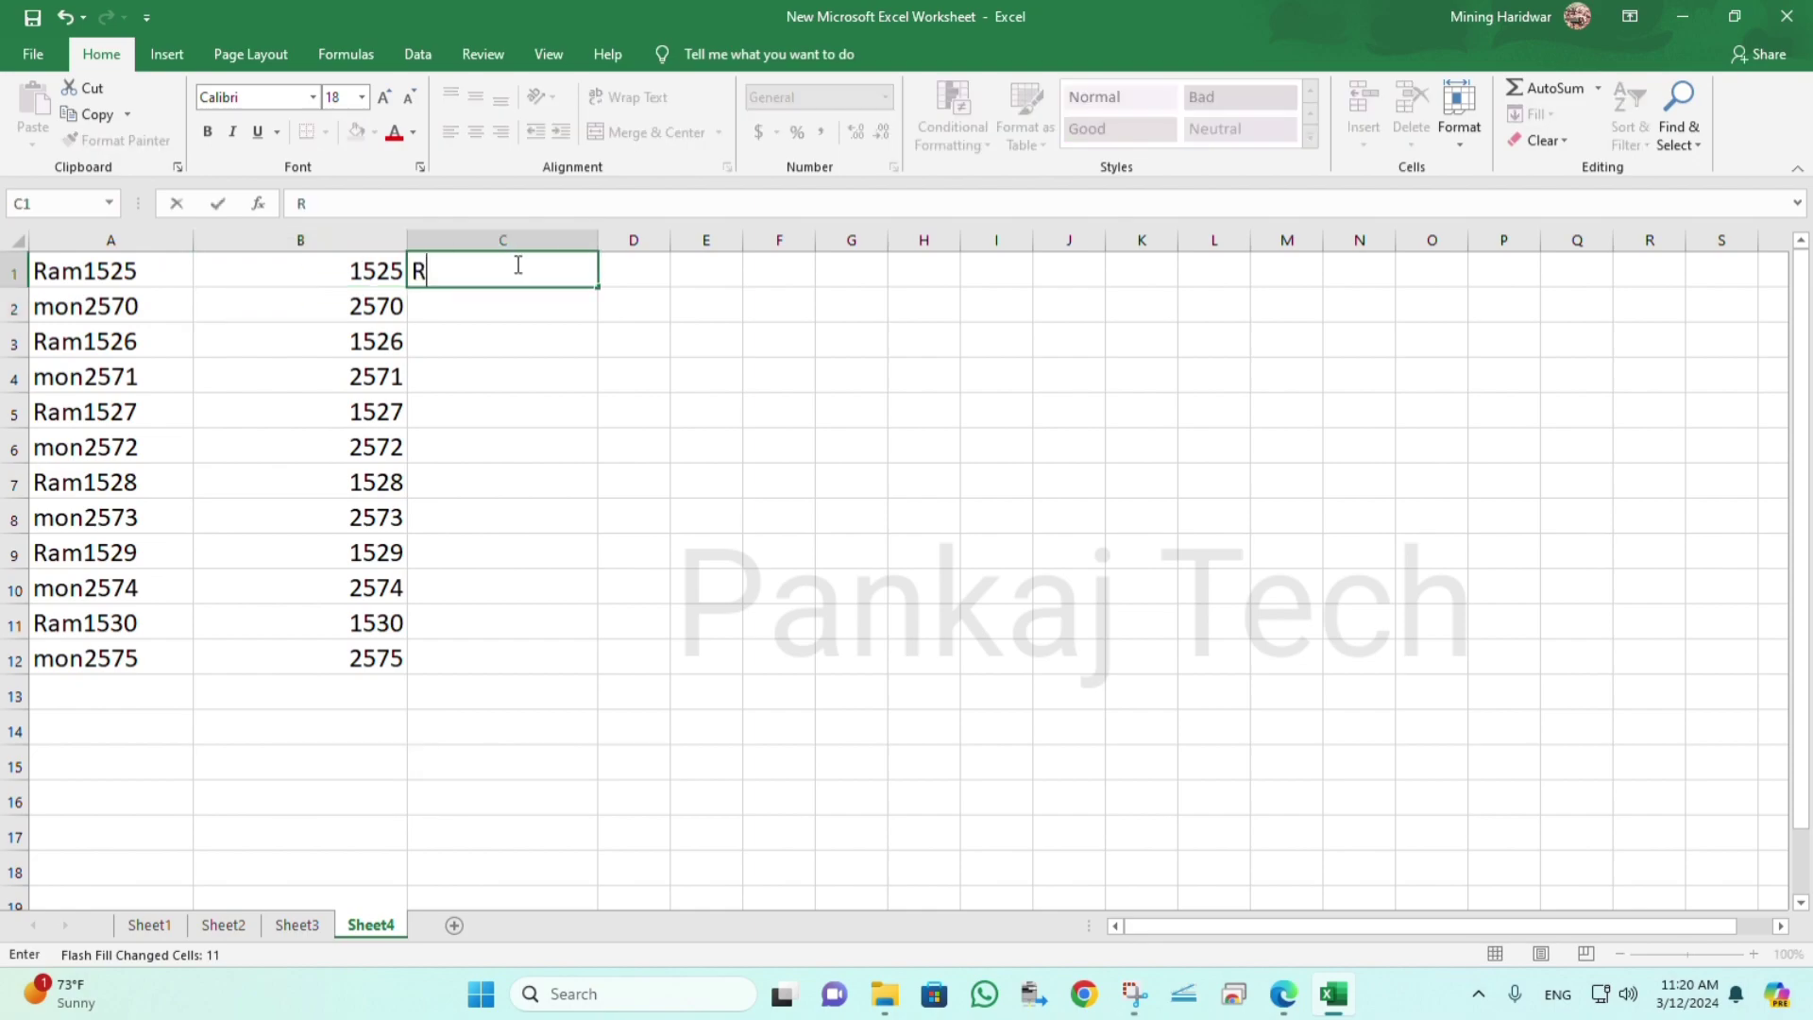
text(am 15)
text(25)
key(Return)
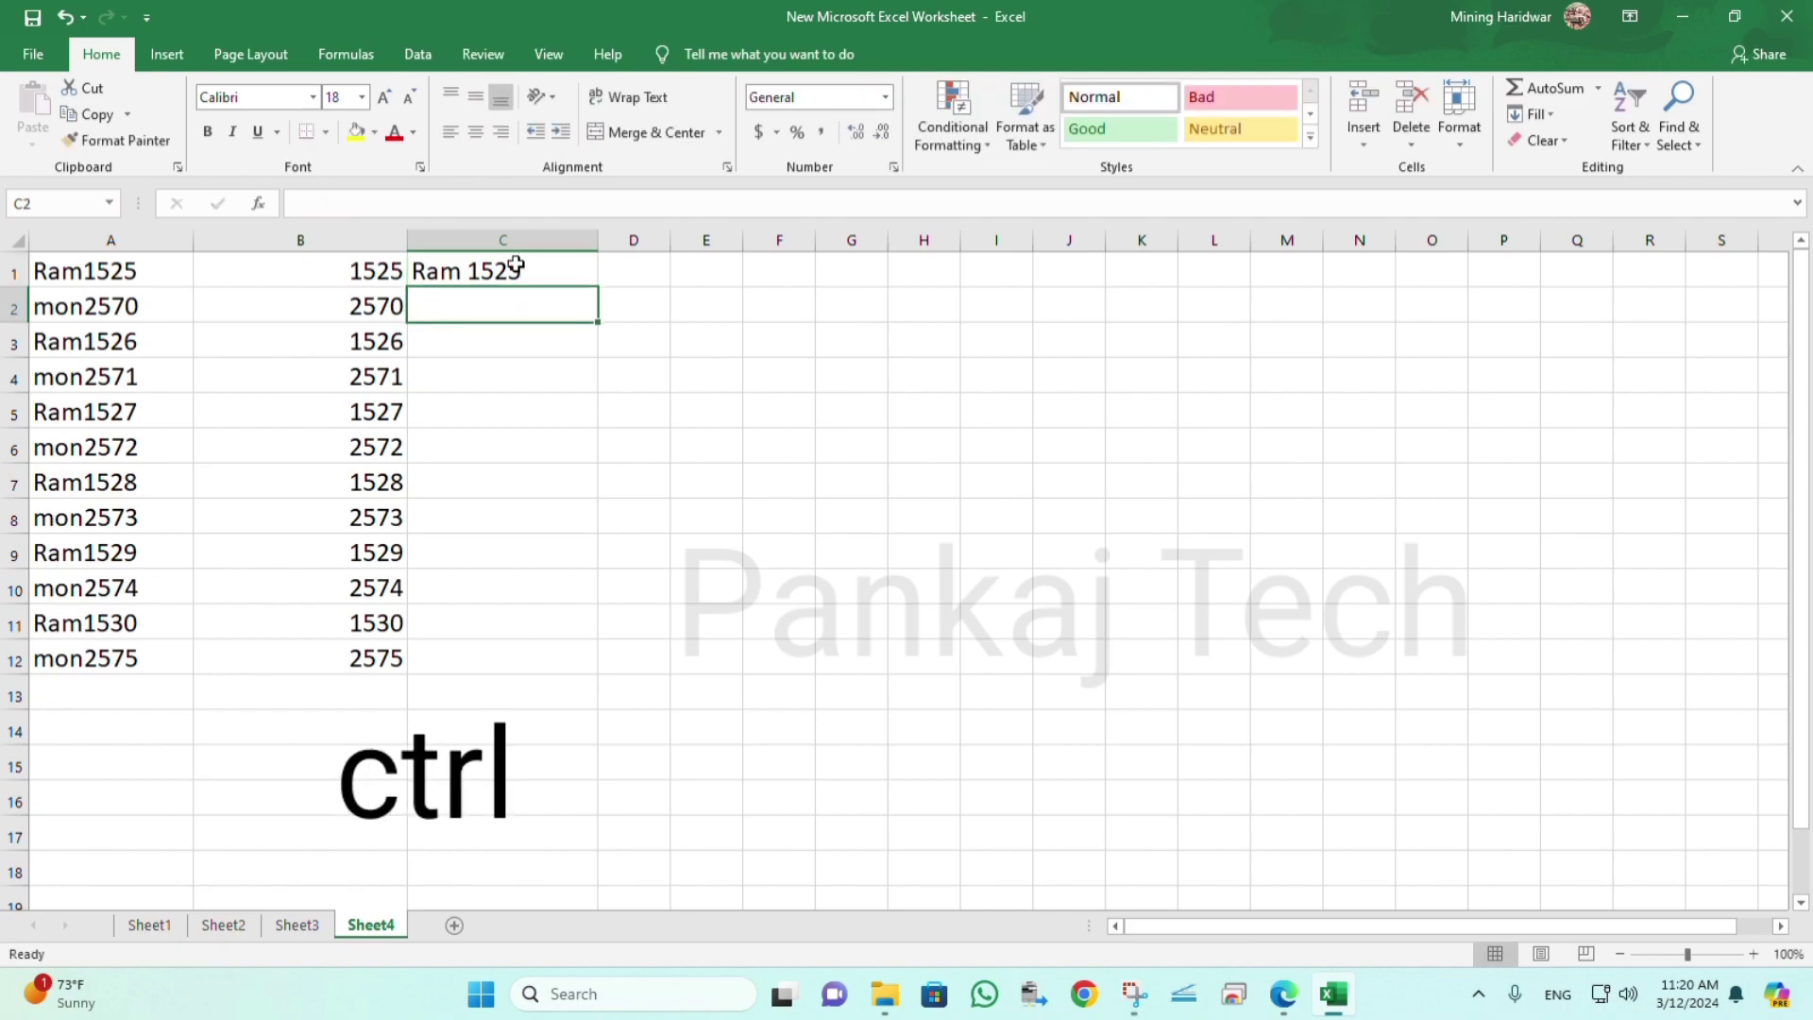
key(ctrl+e)
click(627, 269)
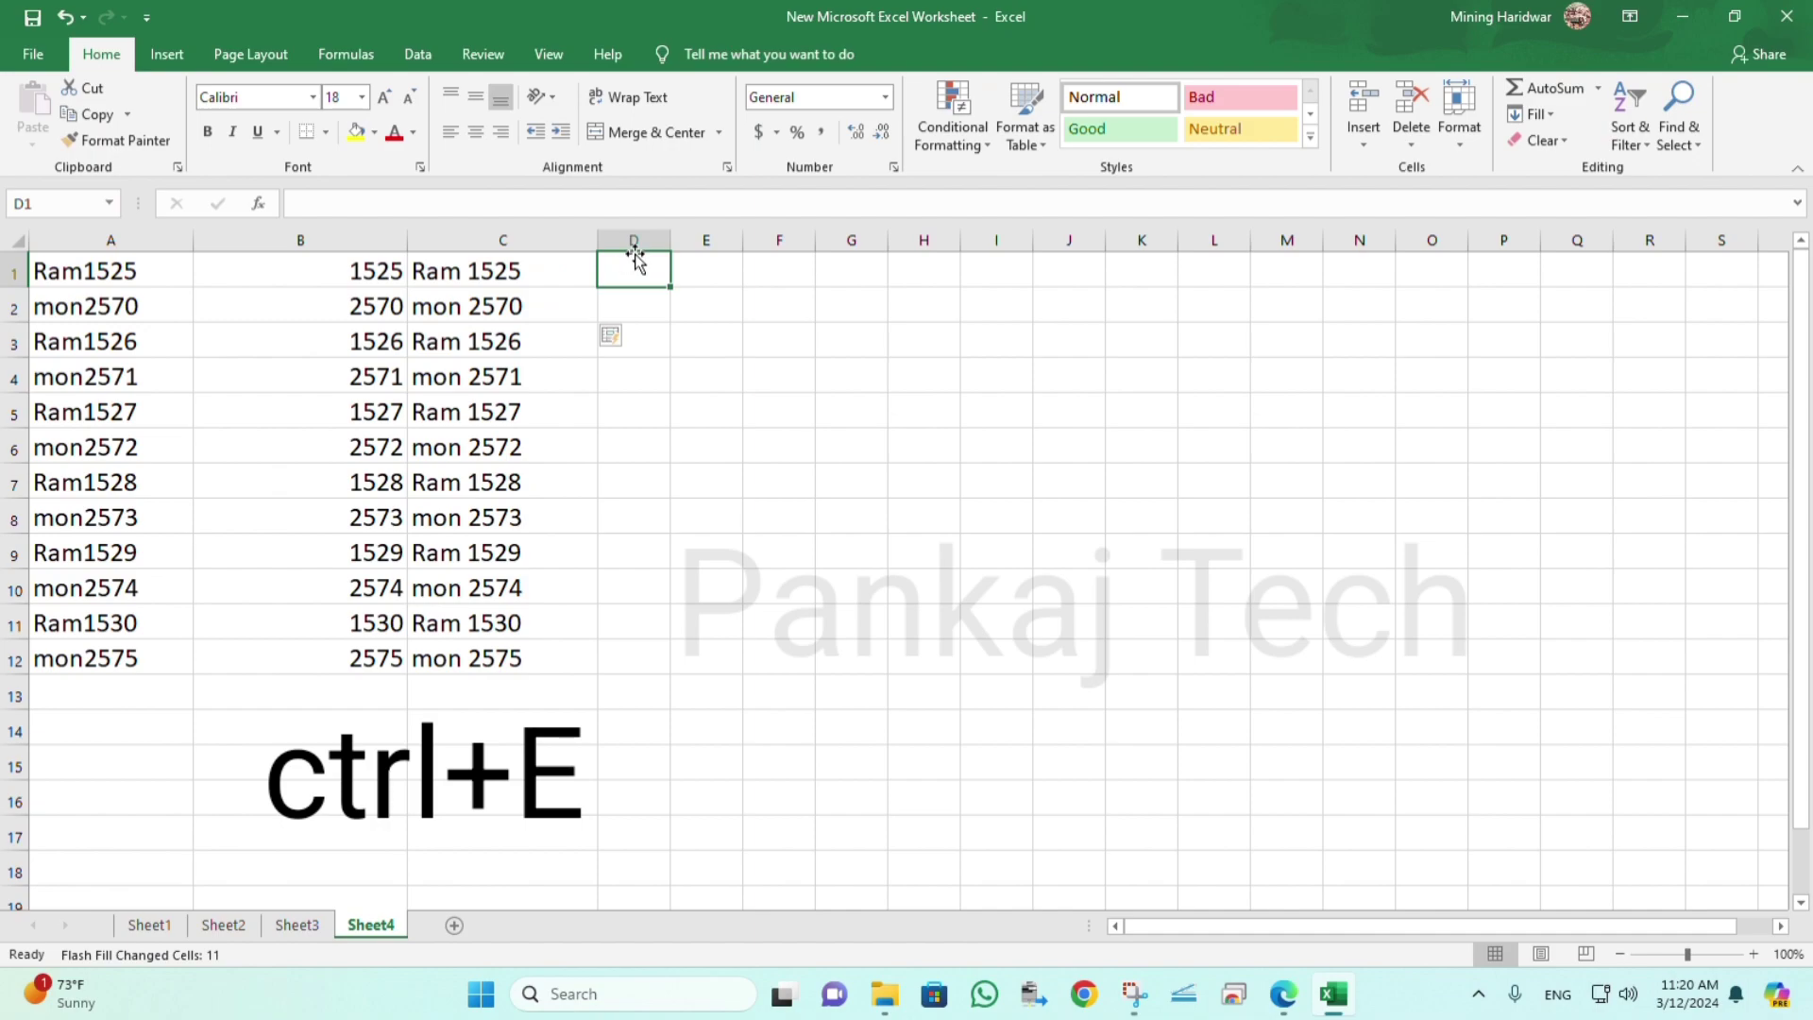
drag(670, 240, 807, 238)
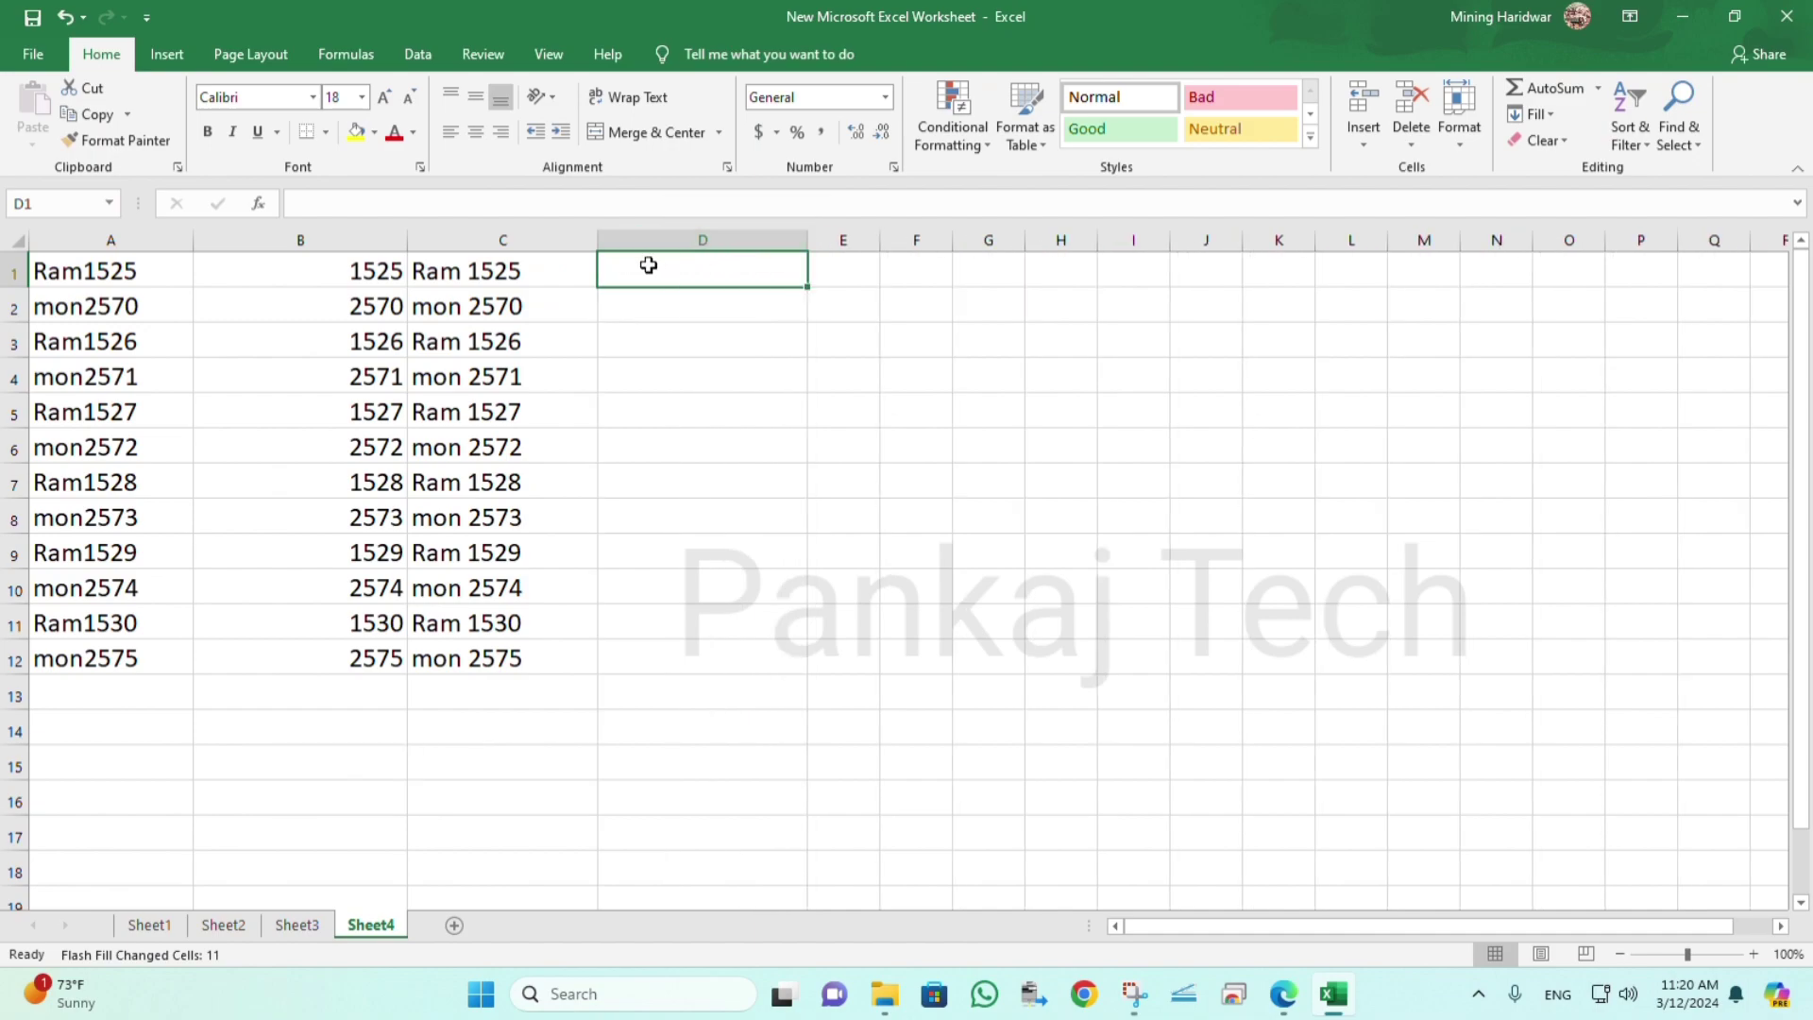
Enter 1525 Ram in D1 and Flash Fill number-first codes like 2570 mon down column D.
text(1525)
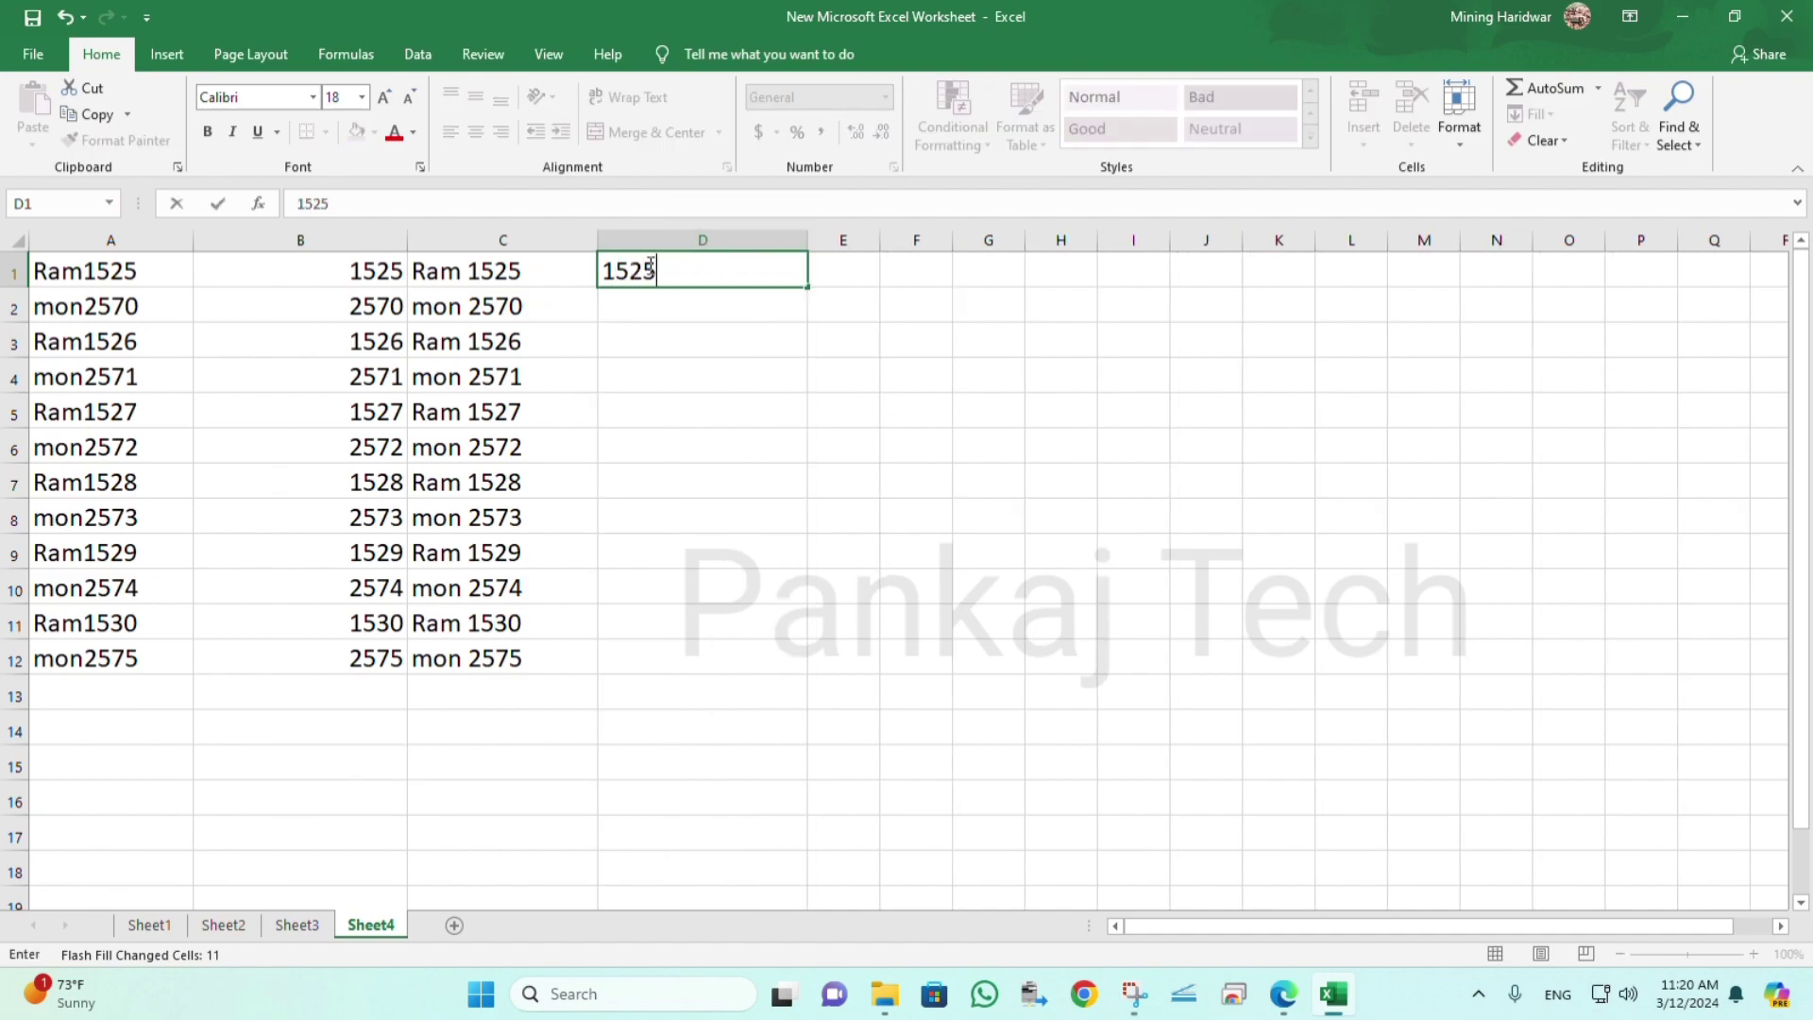
text( Ra)
text(m)
key(Return)
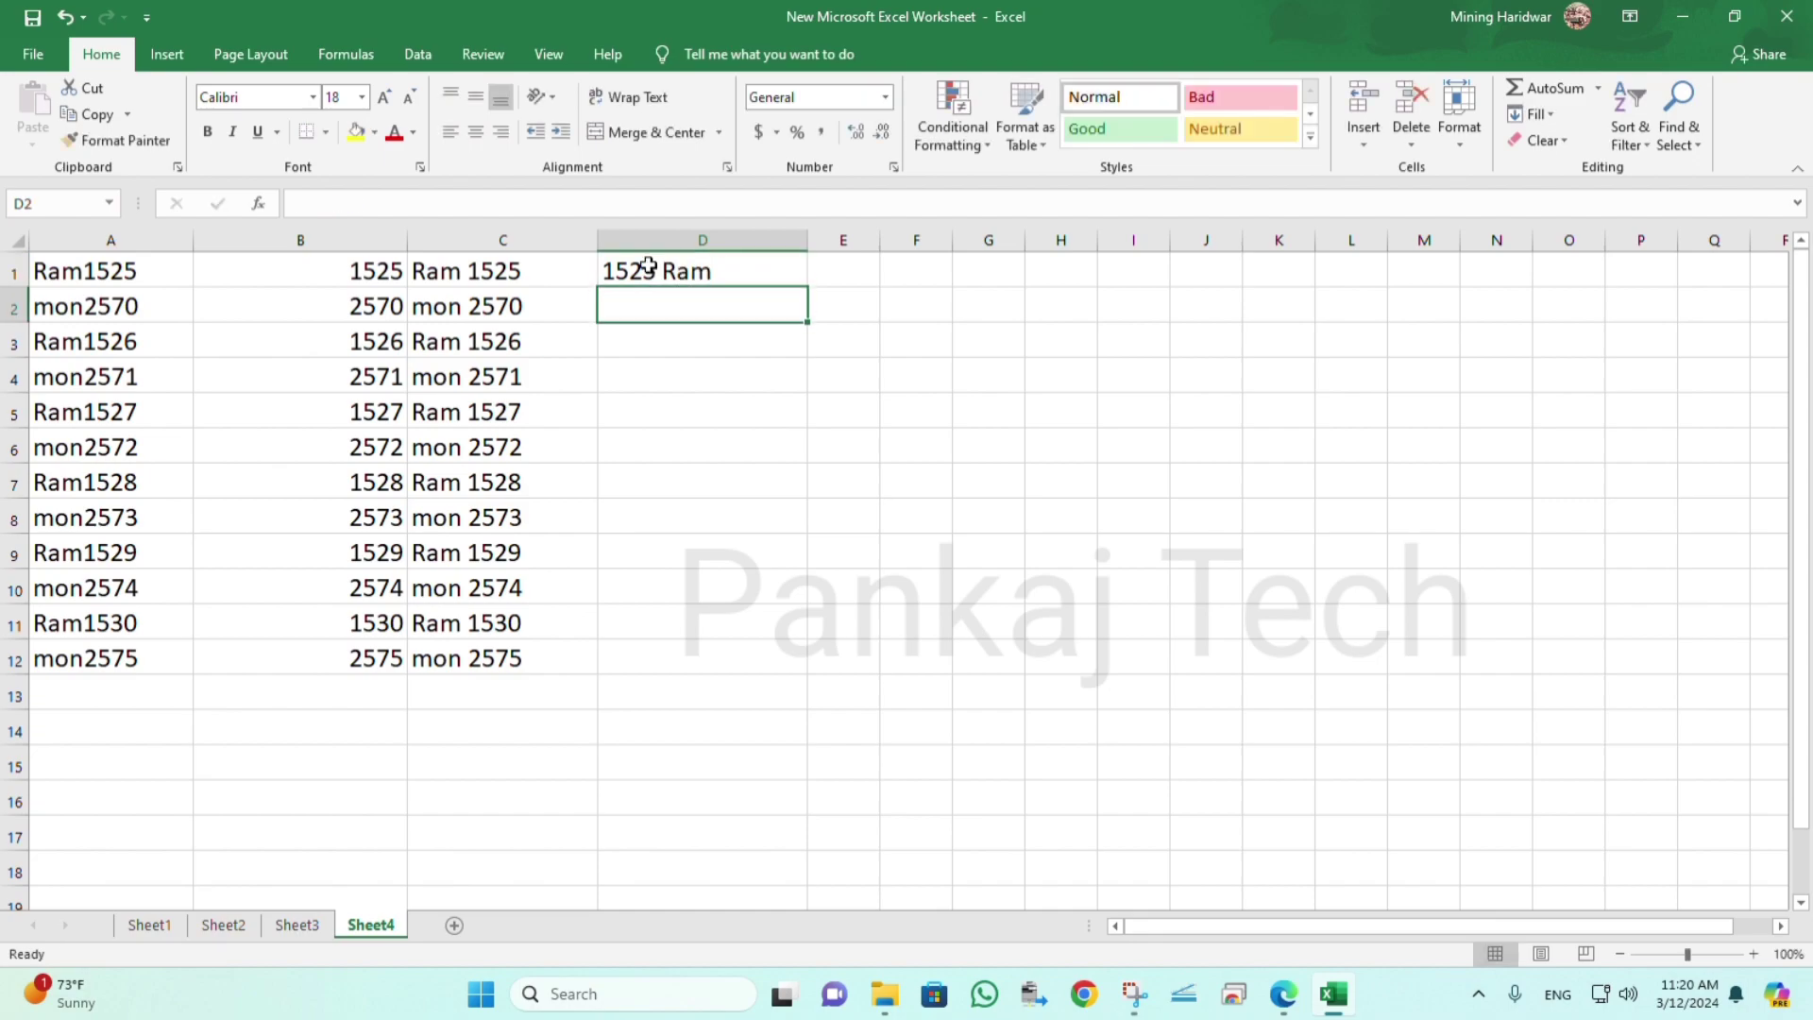
key(ctrl+e)
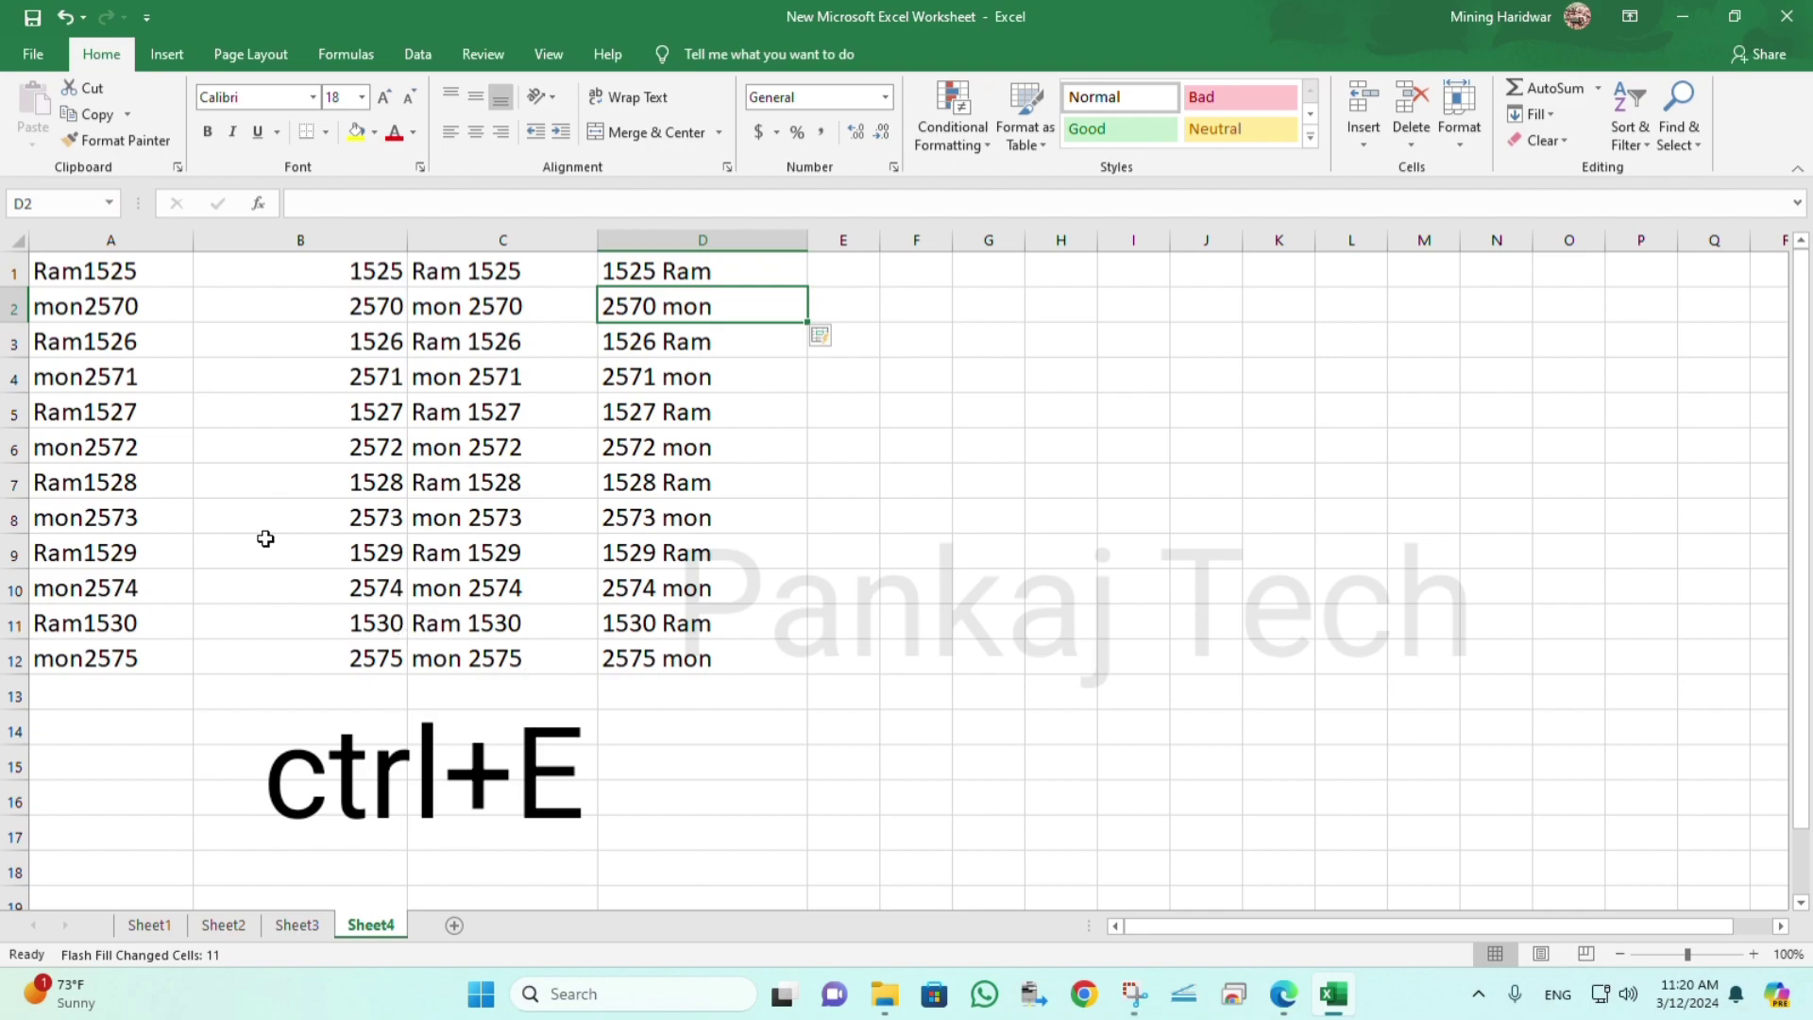